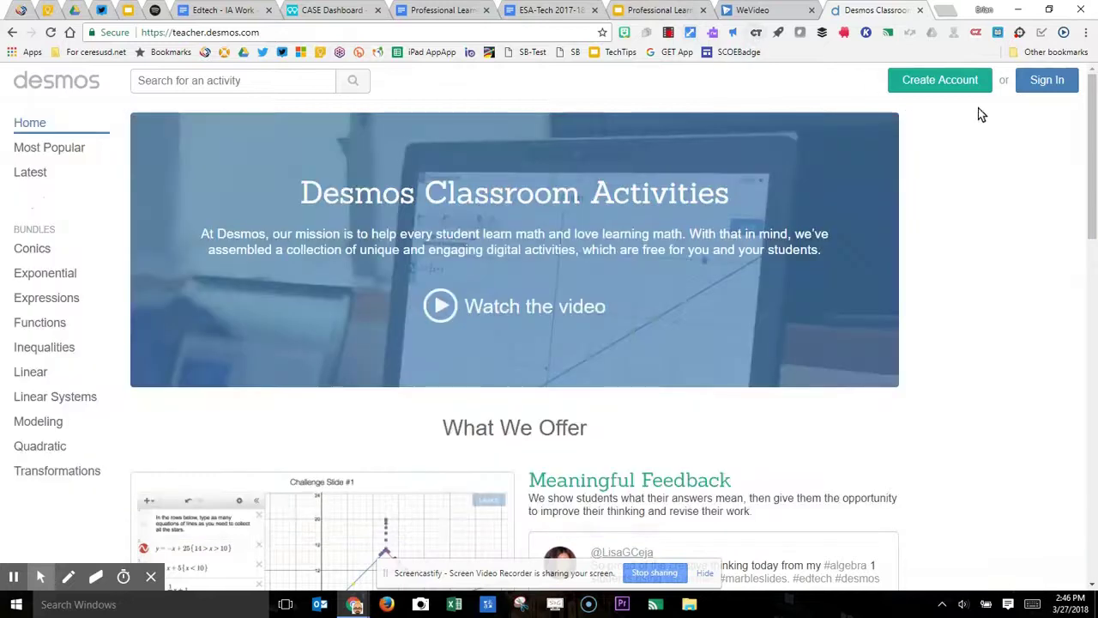
Sign in with Google as a teacher and open Polygraph: Lines from the Most Popular activities
click(1047, 79)
click(578, 249)
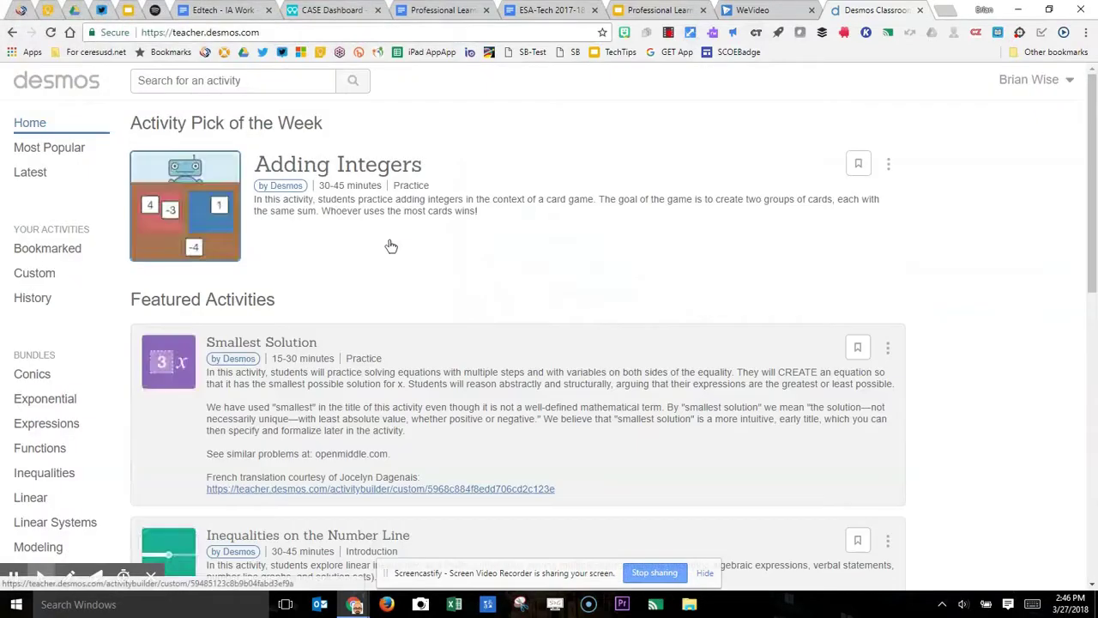
click(45, 147)
scroll(271, 360, down, 3)
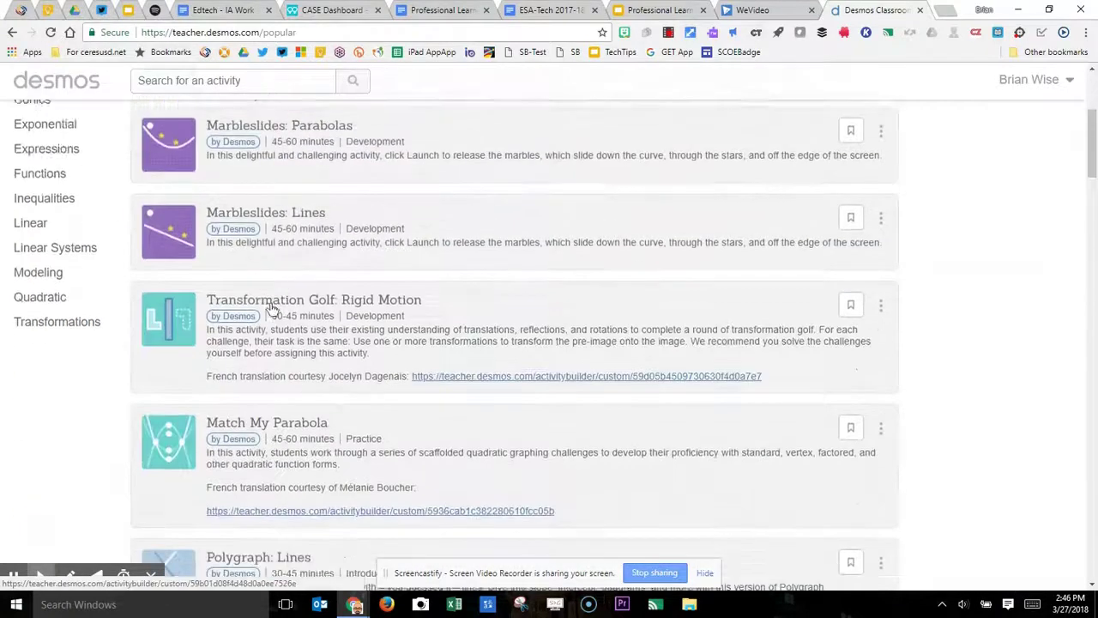
scroll(271, 307, down, 3)
click(330, 318)
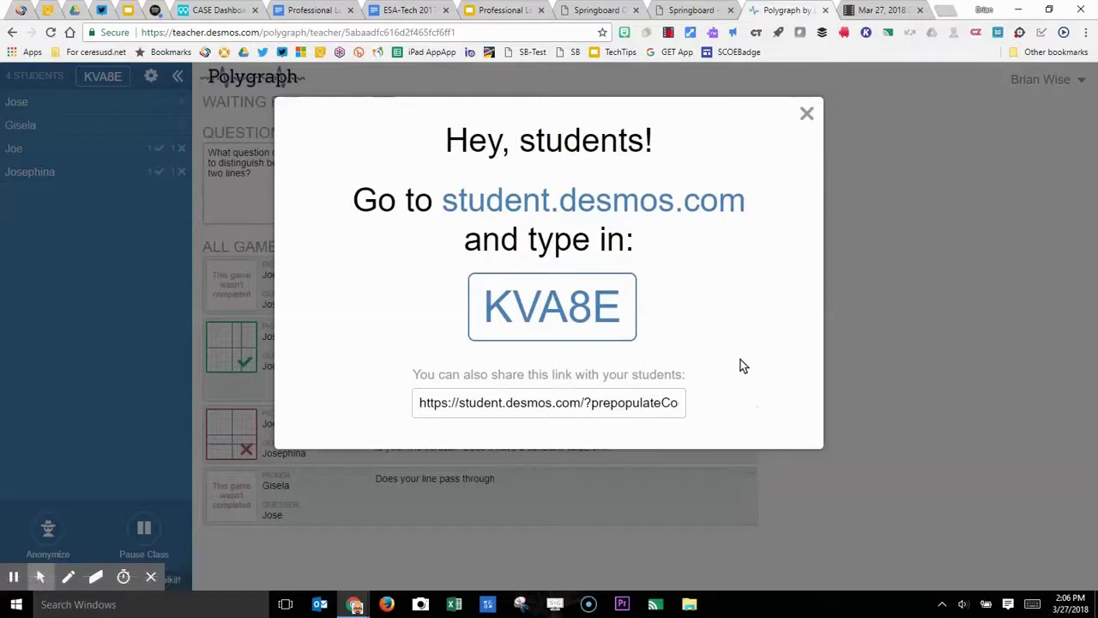
Close the 'Hey, students!' class code popup to reveal the Polygraph dashboard
click(806, 108)
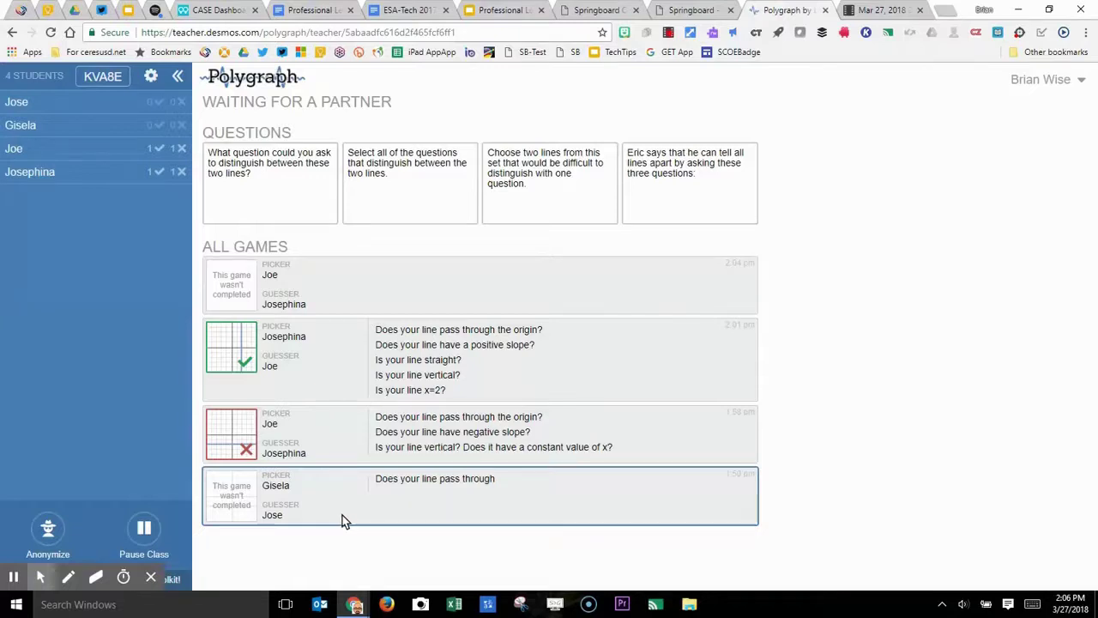
Anonymize the student names from the dashboard's student sidebar
click(45, 537)
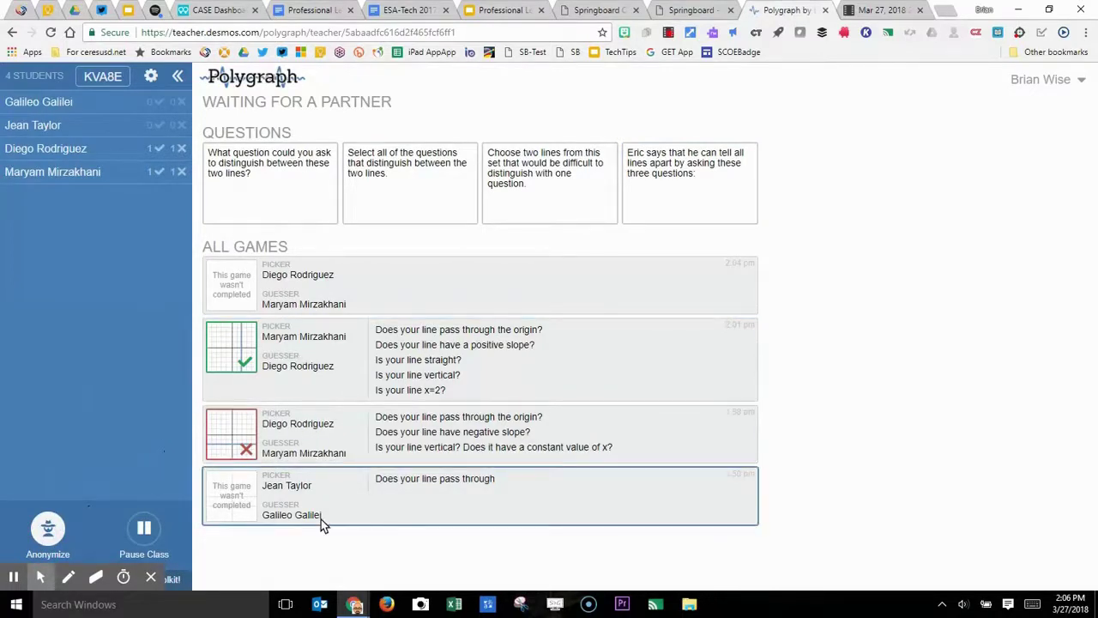
click(48, 529)
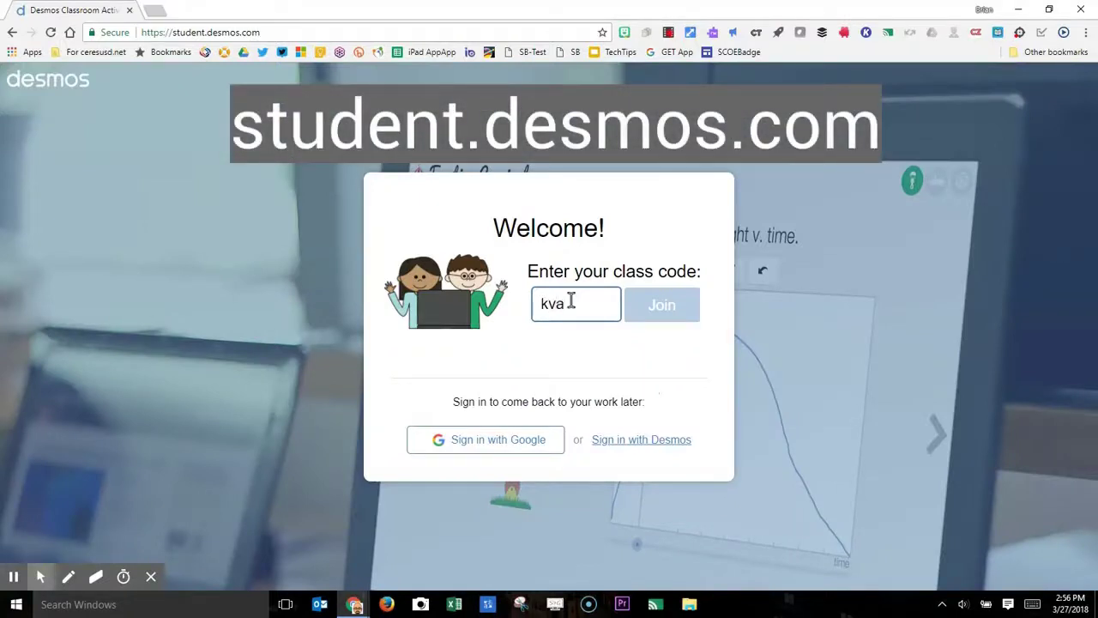
Finish the class code, join, sign in with the student's Google account, and continue the activity
text(de)
click(661, 309)
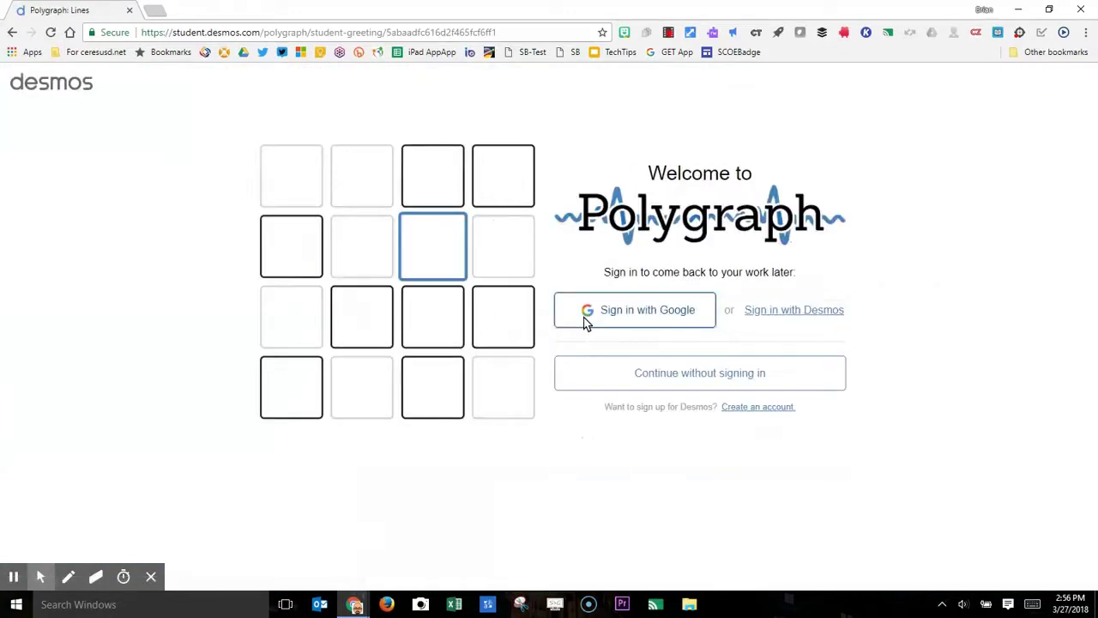
click(586, 320)
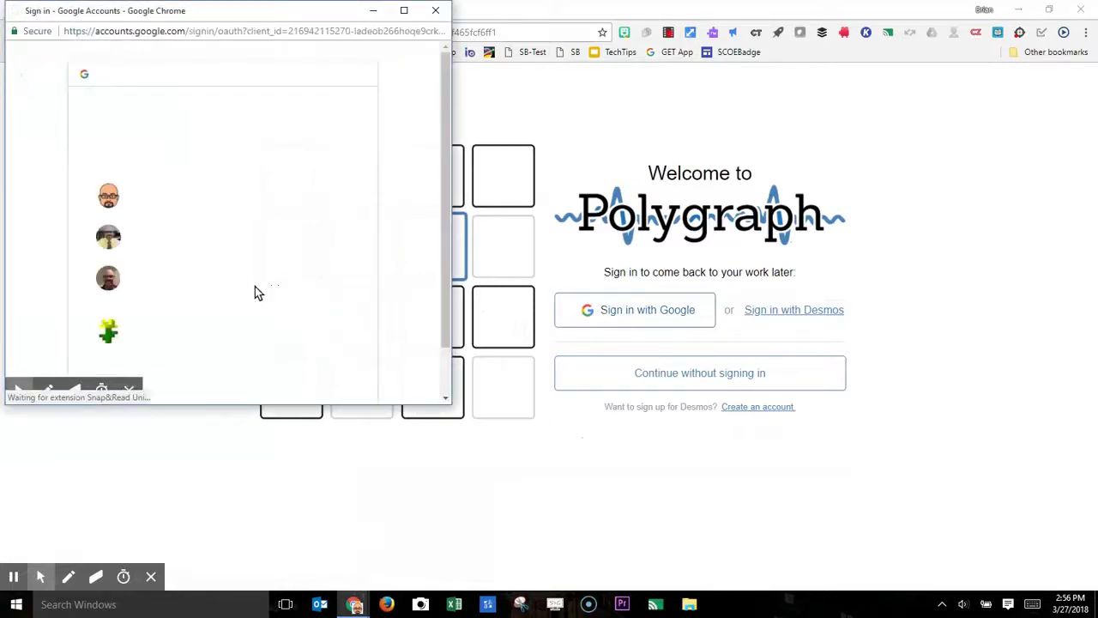
scroll(212, 306, down, 3)
click(196, 275)
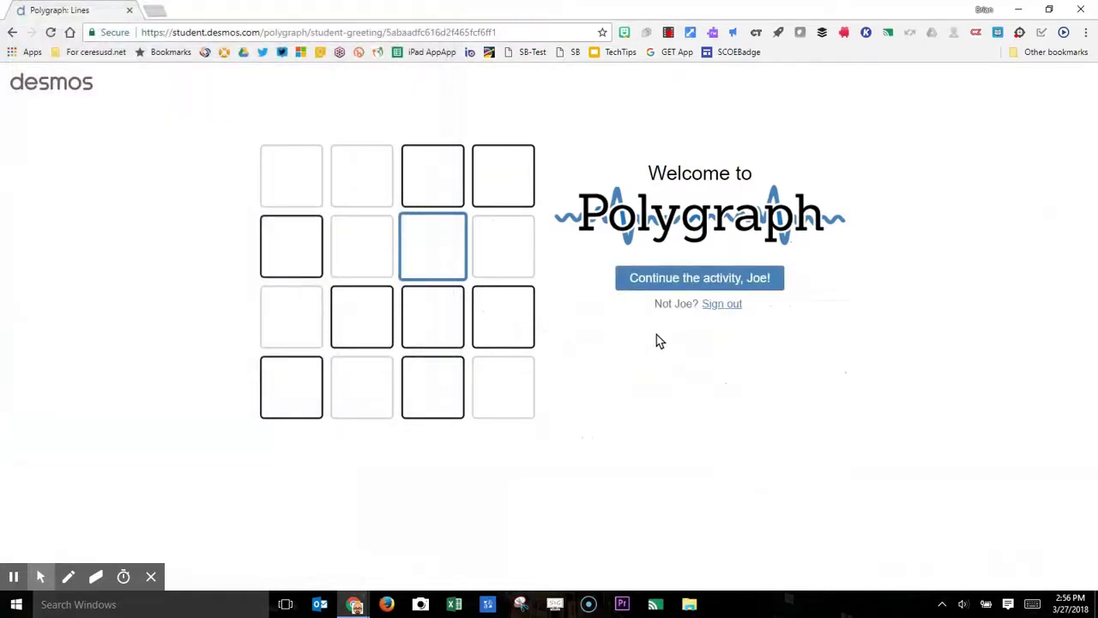
click(656, 285)
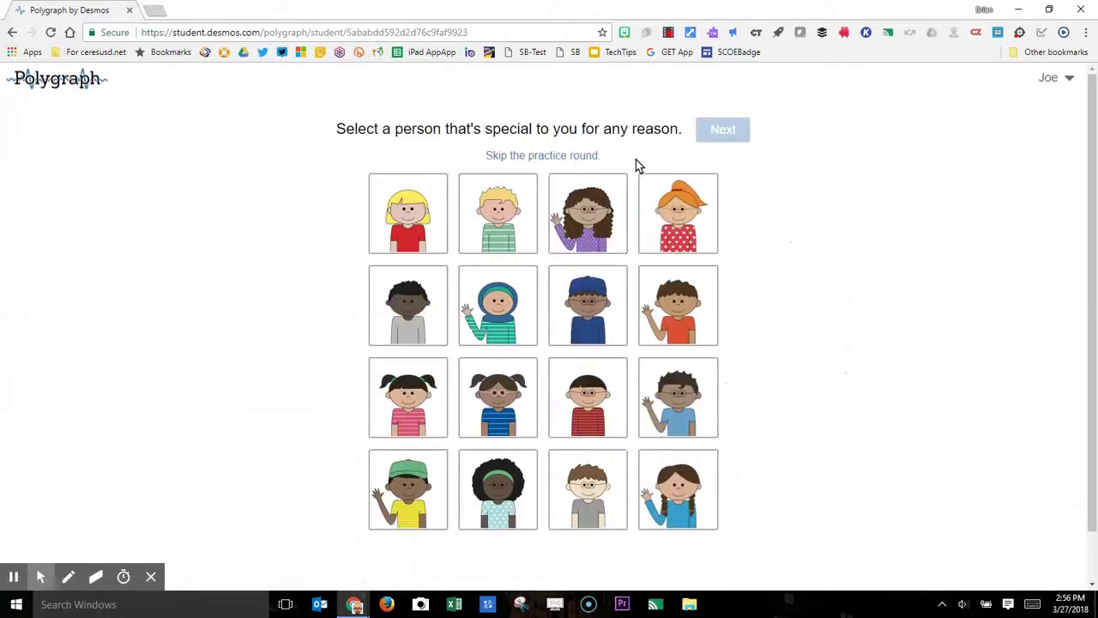
Select the boy in the blue cap as the practice-round person and continue
click(590, 307)
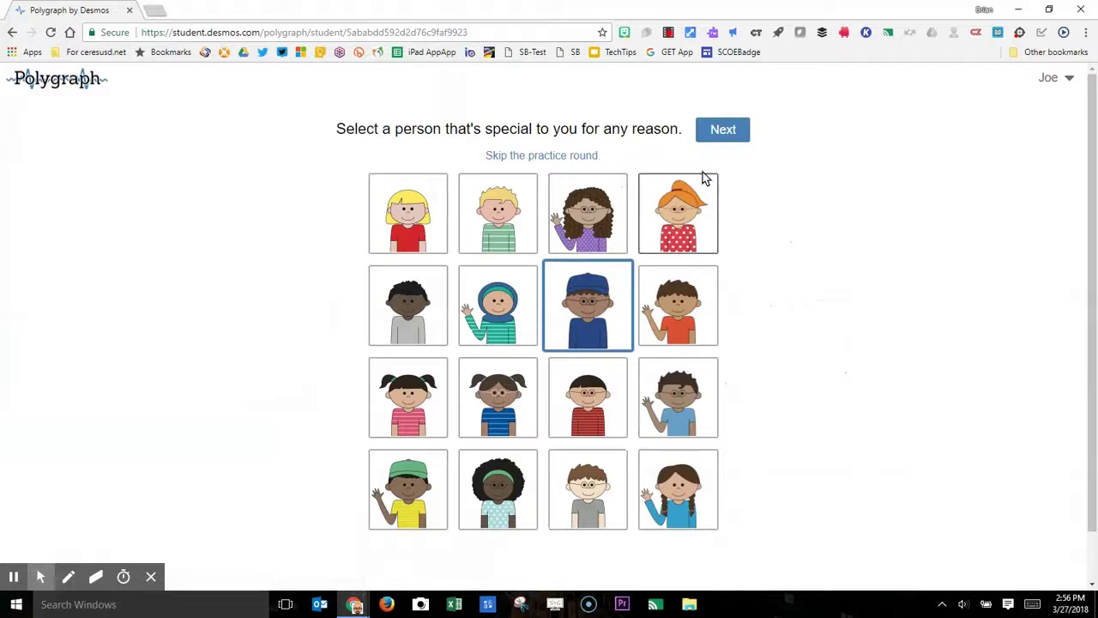
click(724, 131)
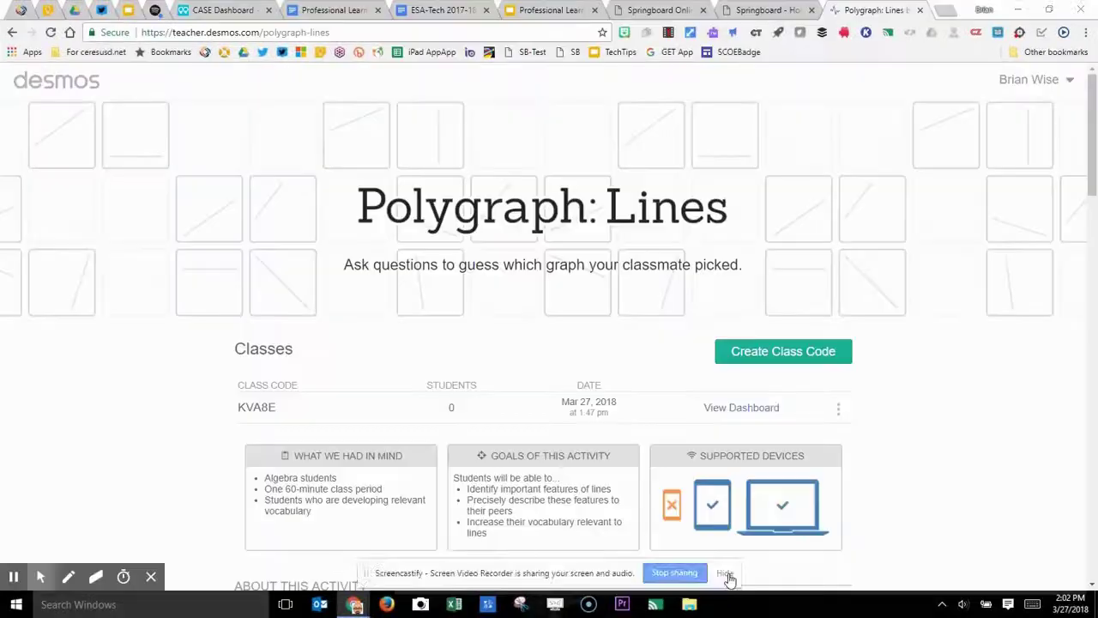
In the second student's window, pick the vertical line in row 2, column 4 and start
click(728, 575)
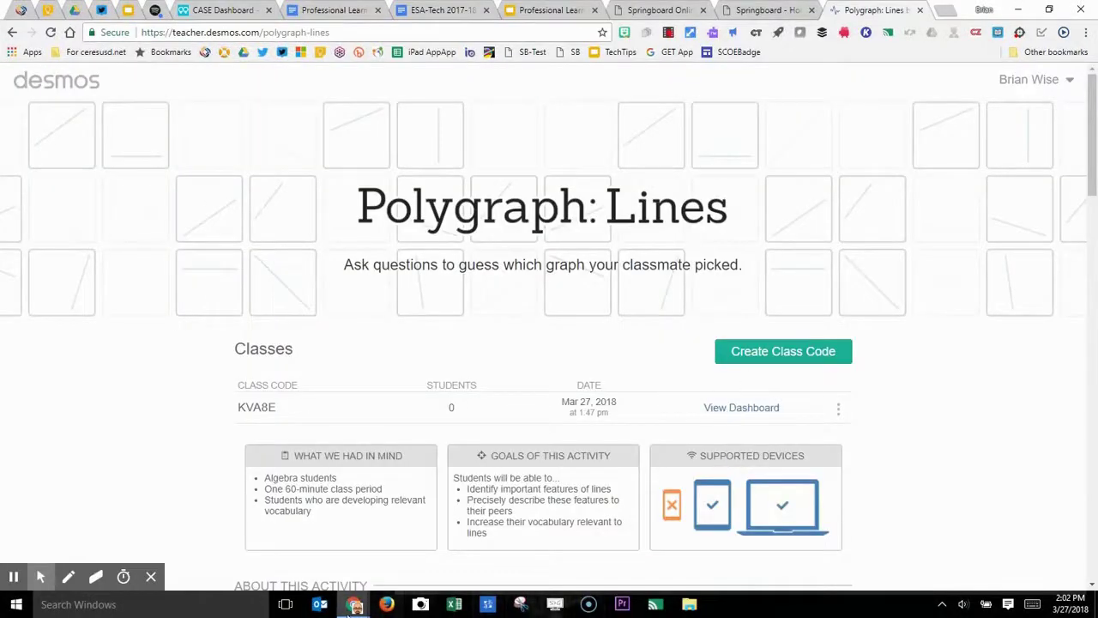
mouse_move(353, 604)
click(326, 560)
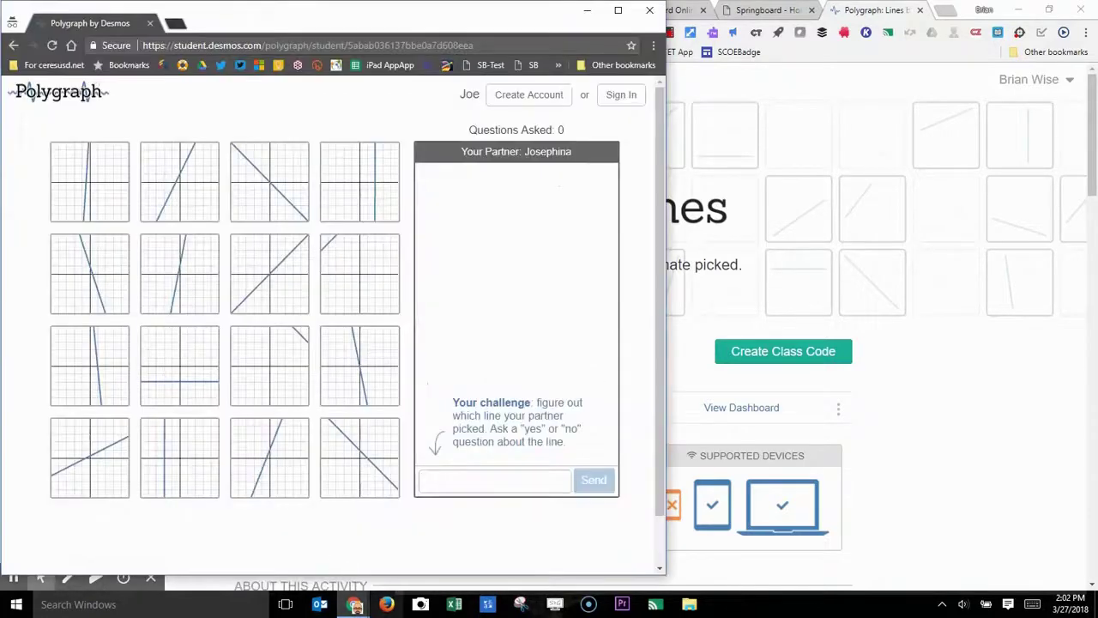
click(436, 559)
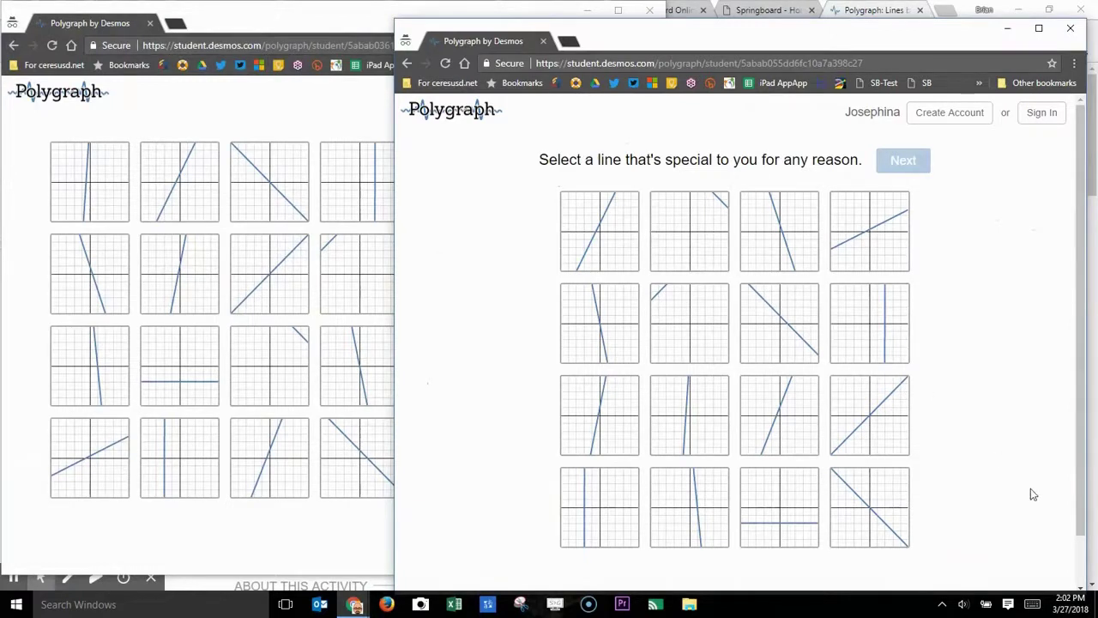
click(897, 326)
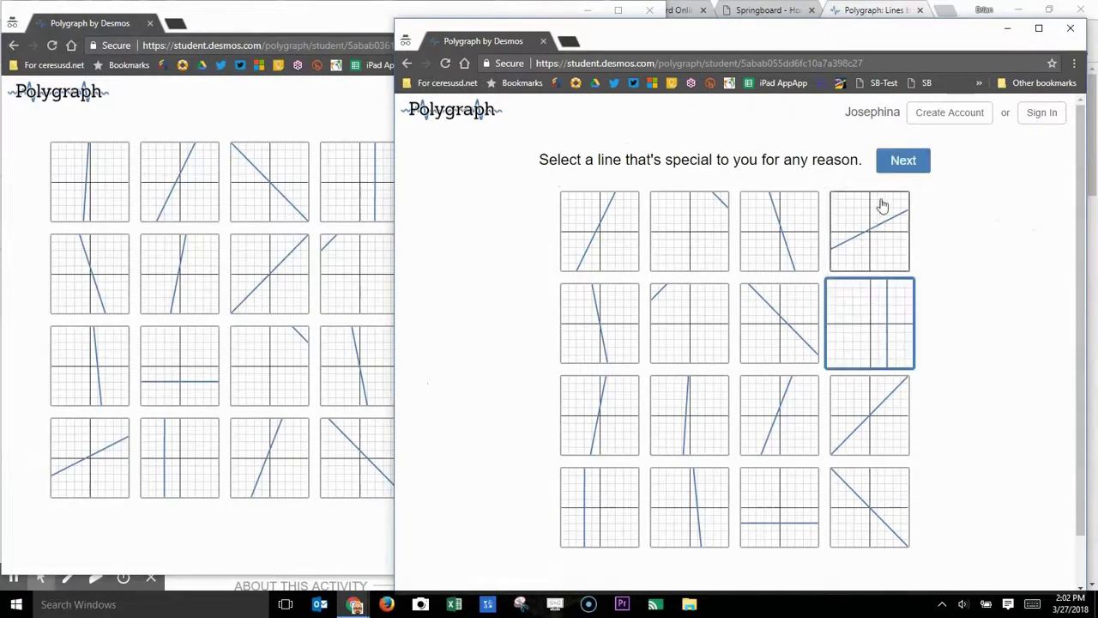
click(897, 167)
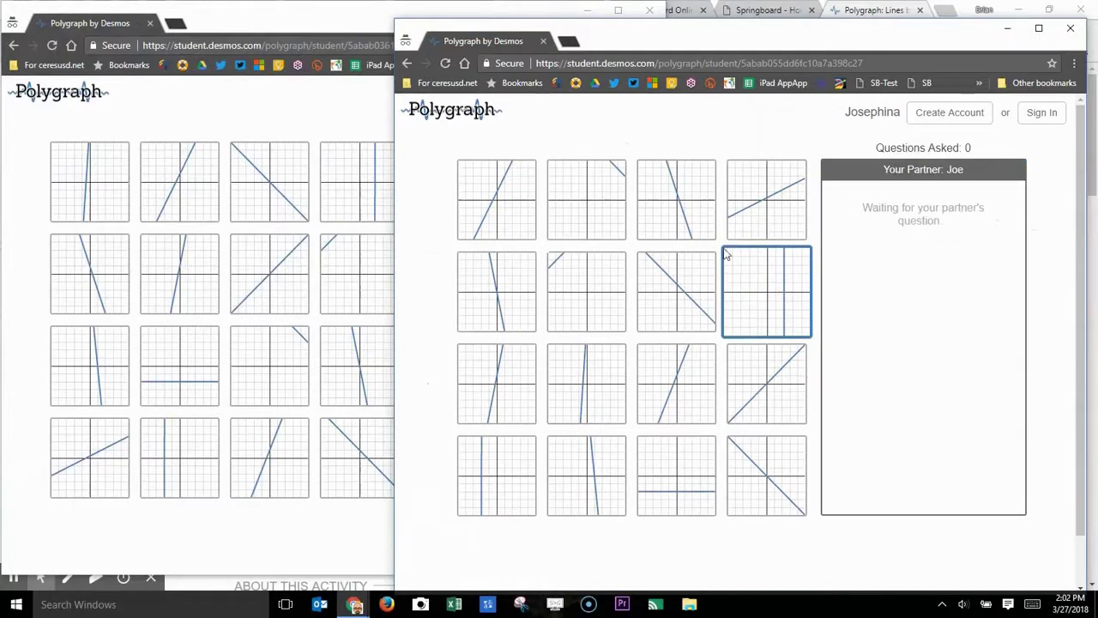
Ask 'Does your line pass through the origin?' as the guesser and answer No as the picker
click(304, 14)
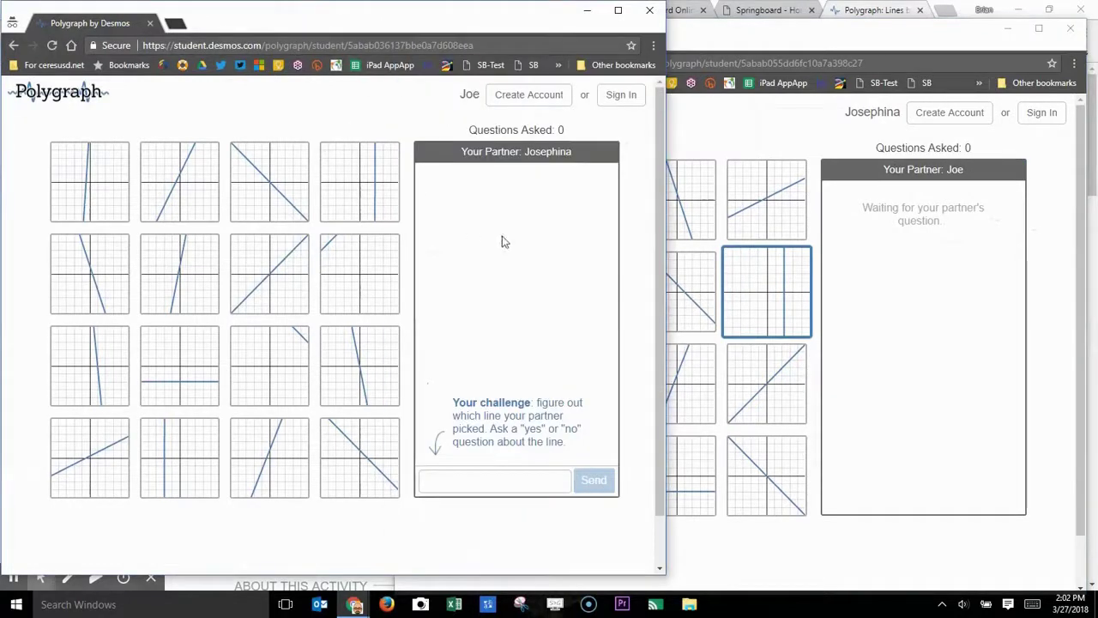
click(464, 477)
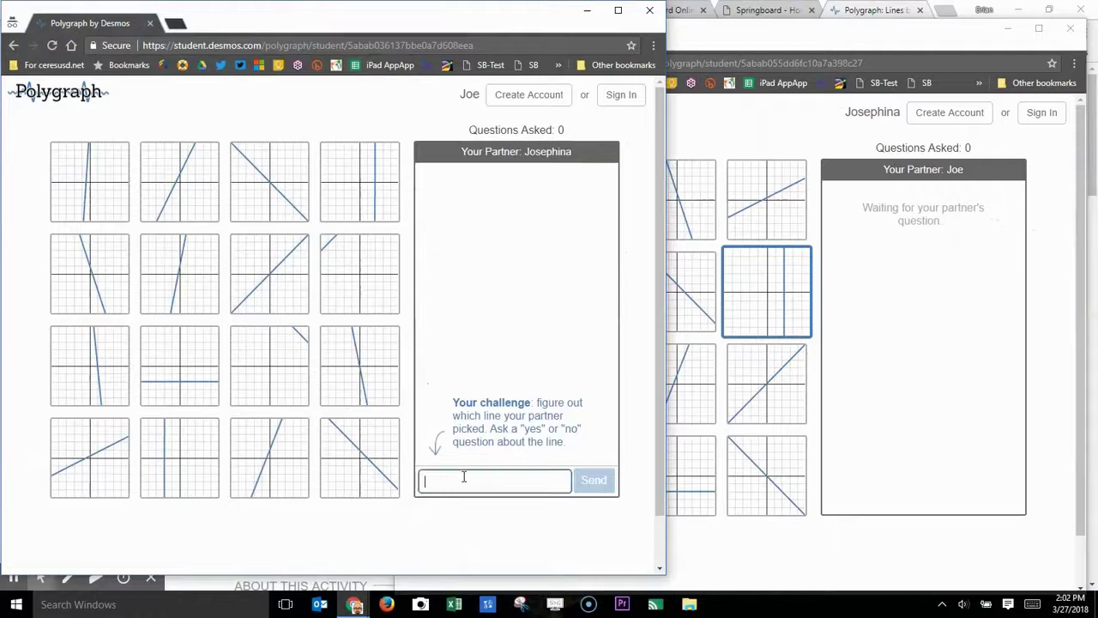
text(Does y)
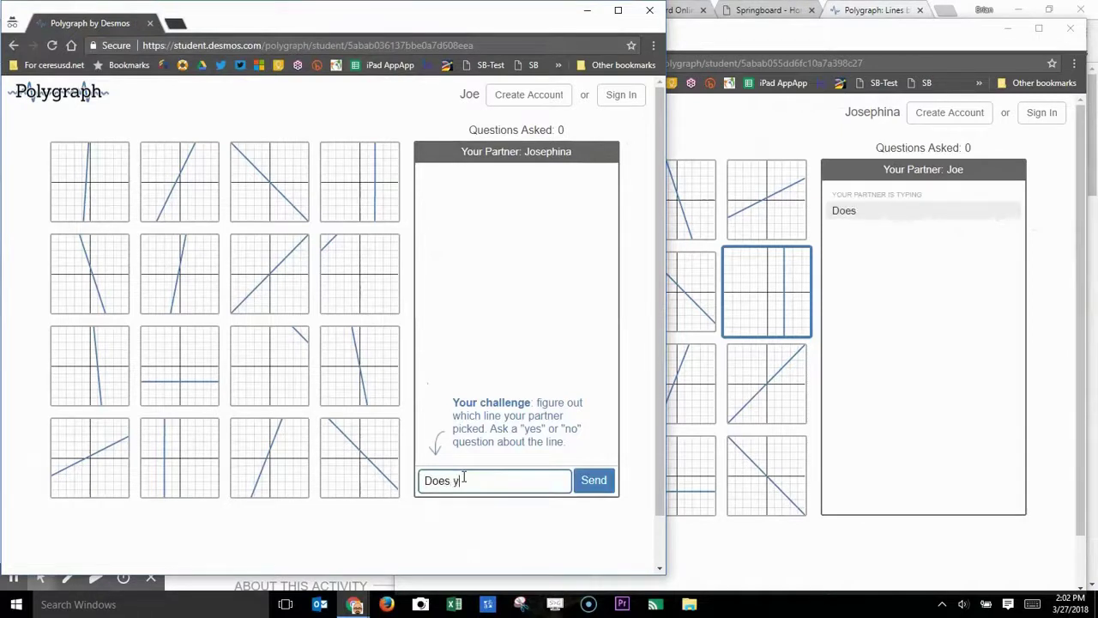
text(our line pass )
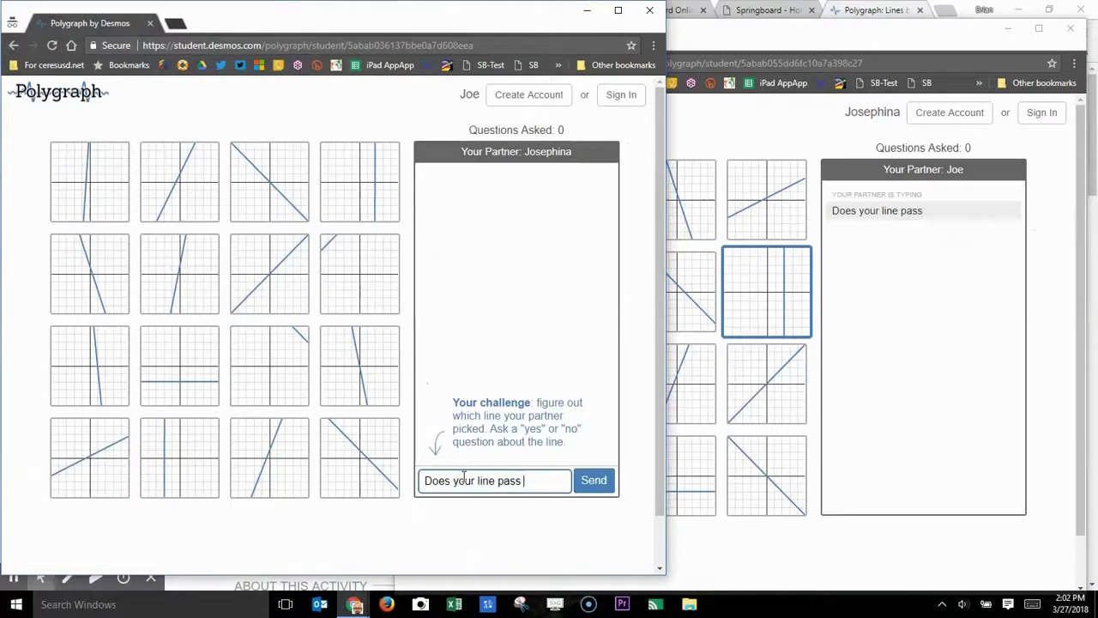
text(through the o)
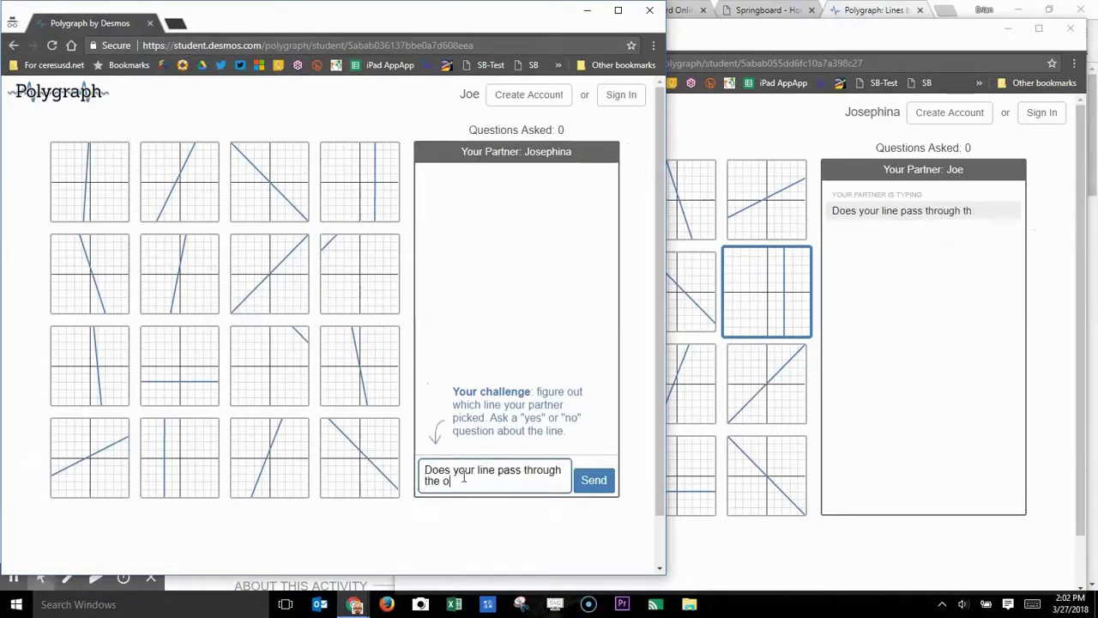
text(rigin?)
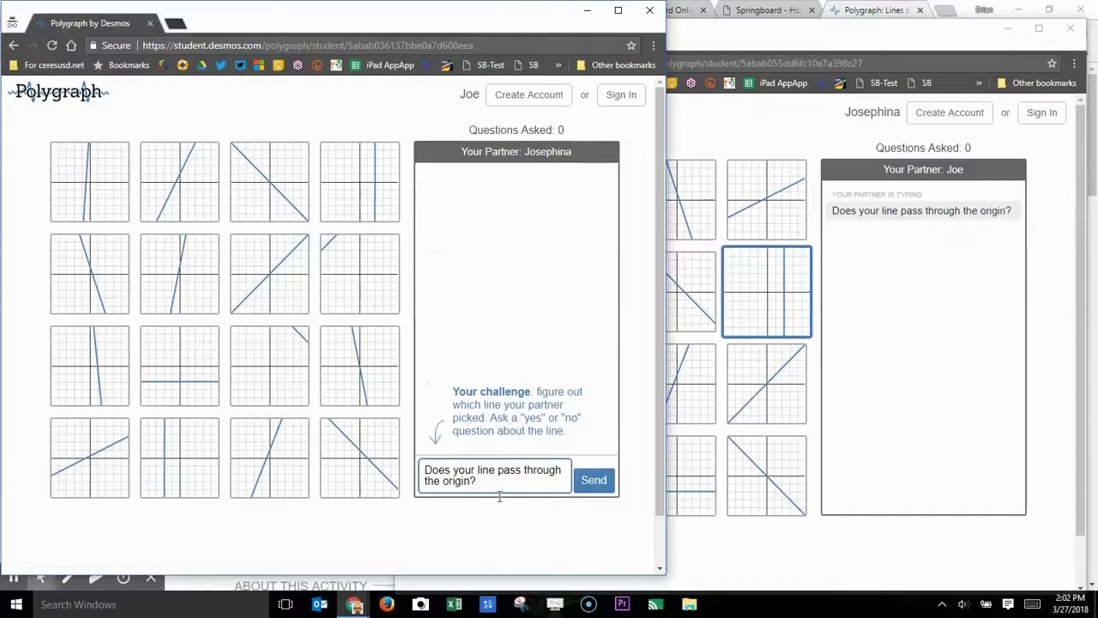
click(594, 479)
click(733, 130)
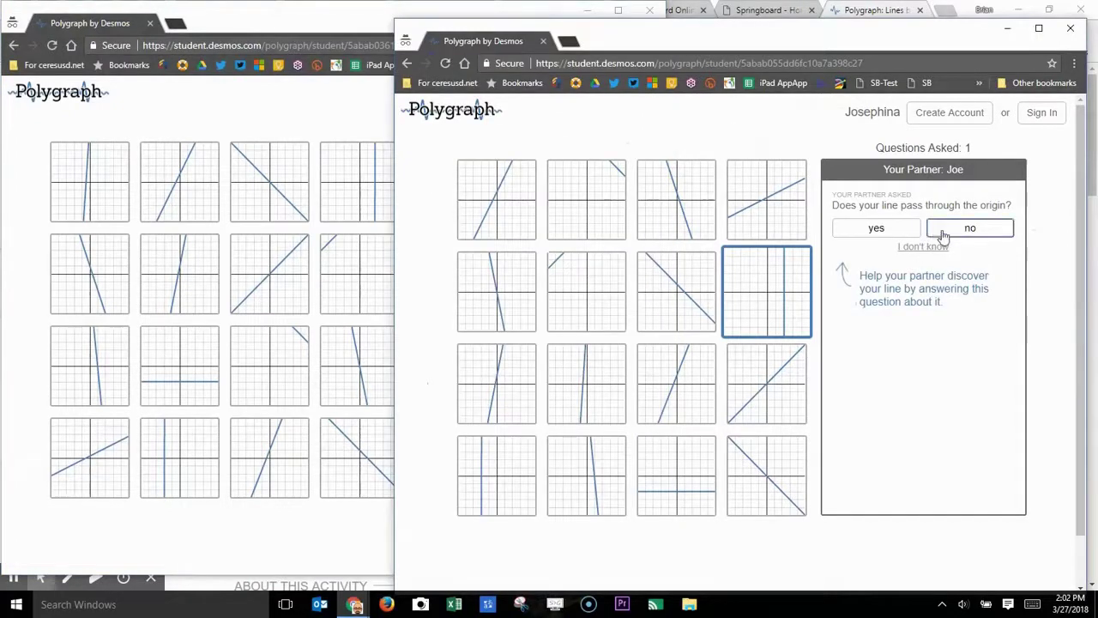
click(970, 227)
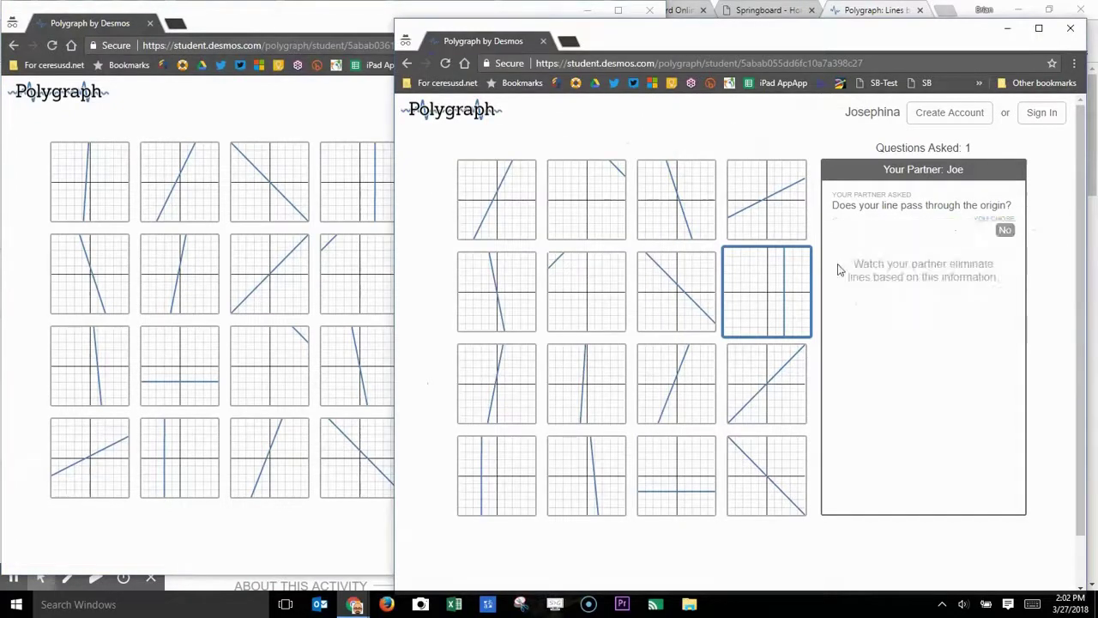
click(262, 119)
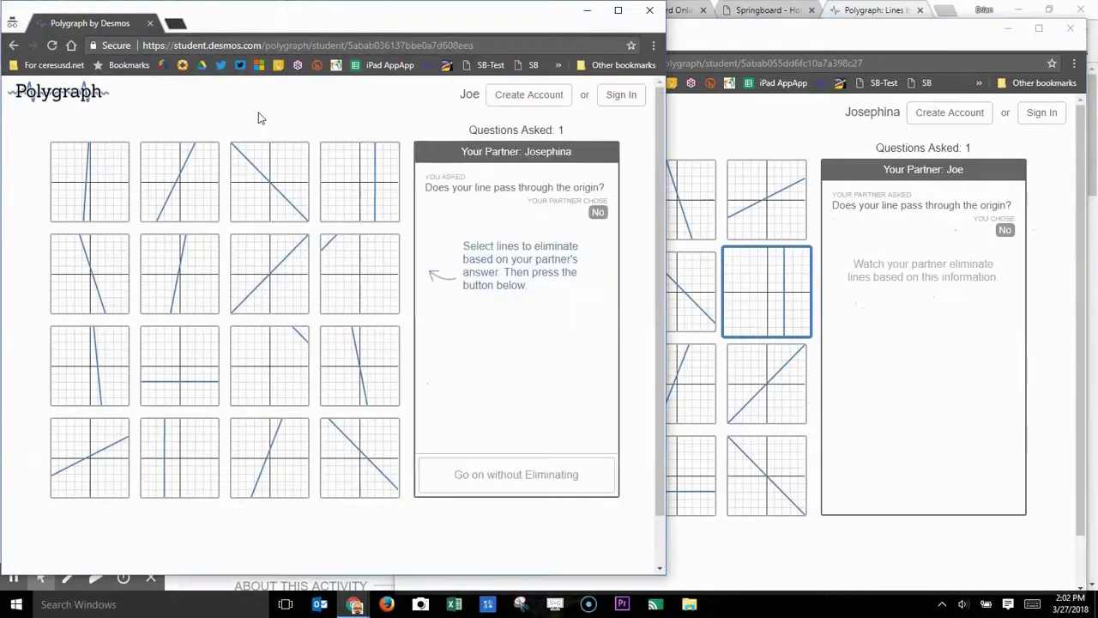
Eliminate the steep row 3, column 4 line and the top-row diagonal through the origin
click(369, 294)
click(368, 289)
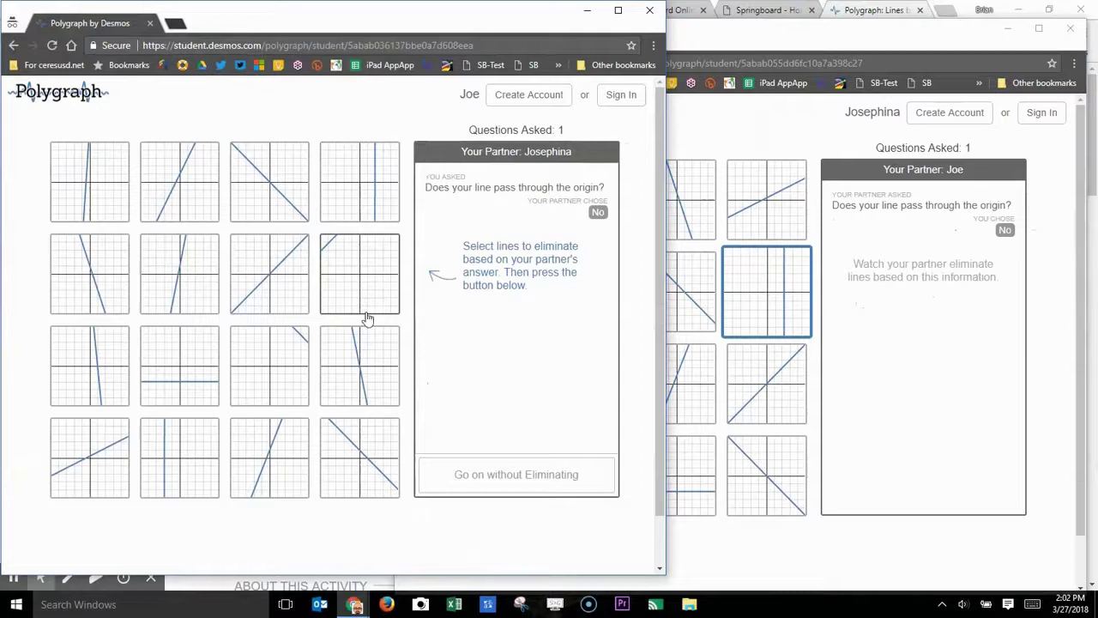
click(371, 367)
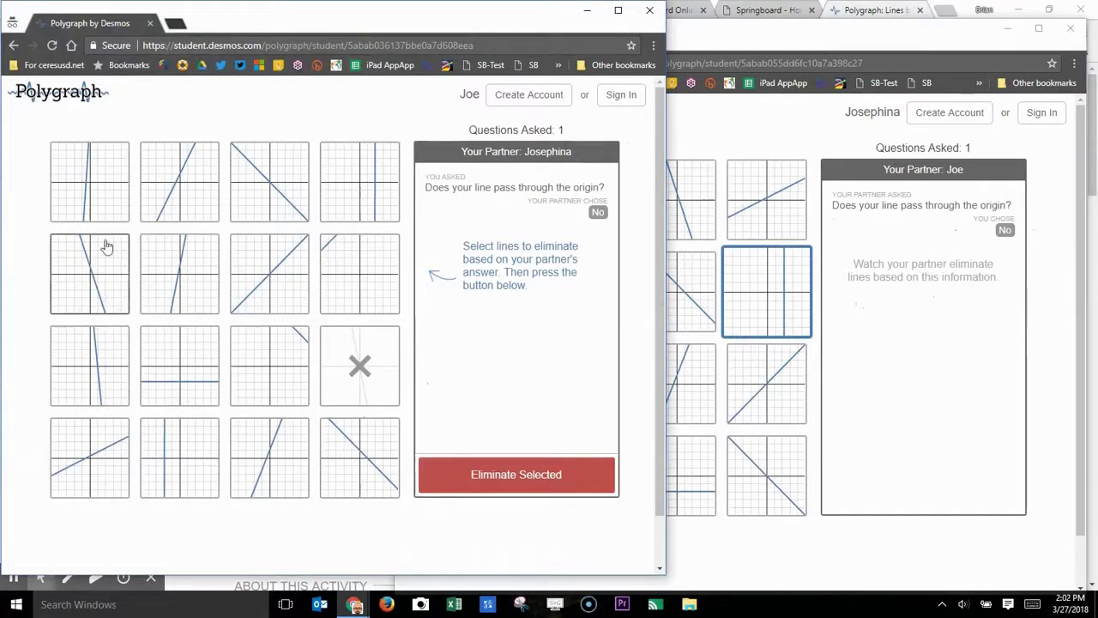
click(268, 190)
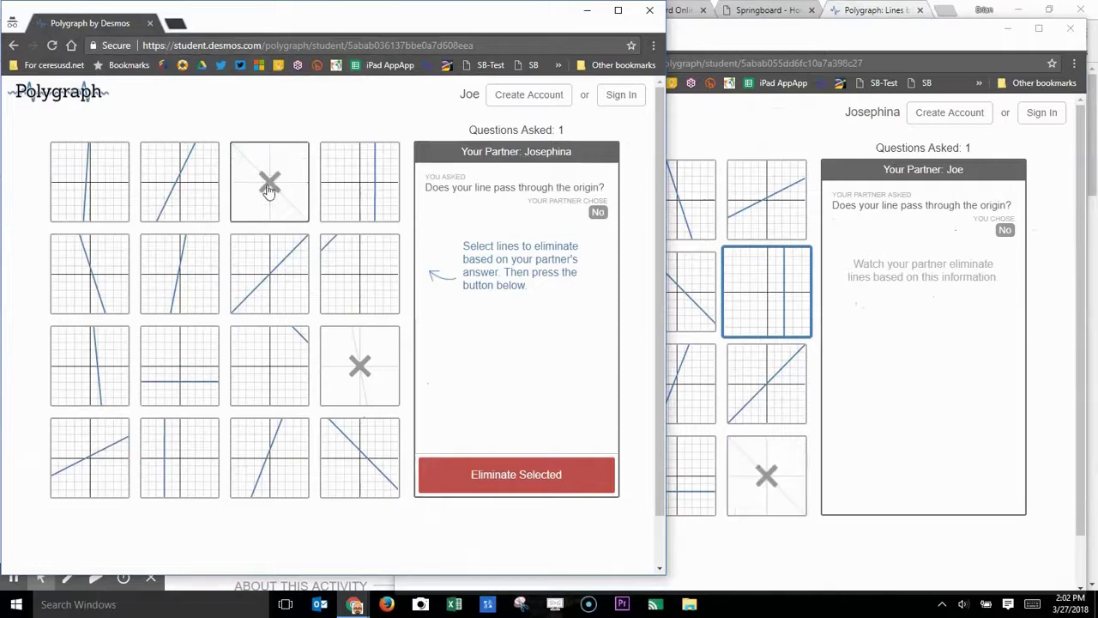
click(494, 478)
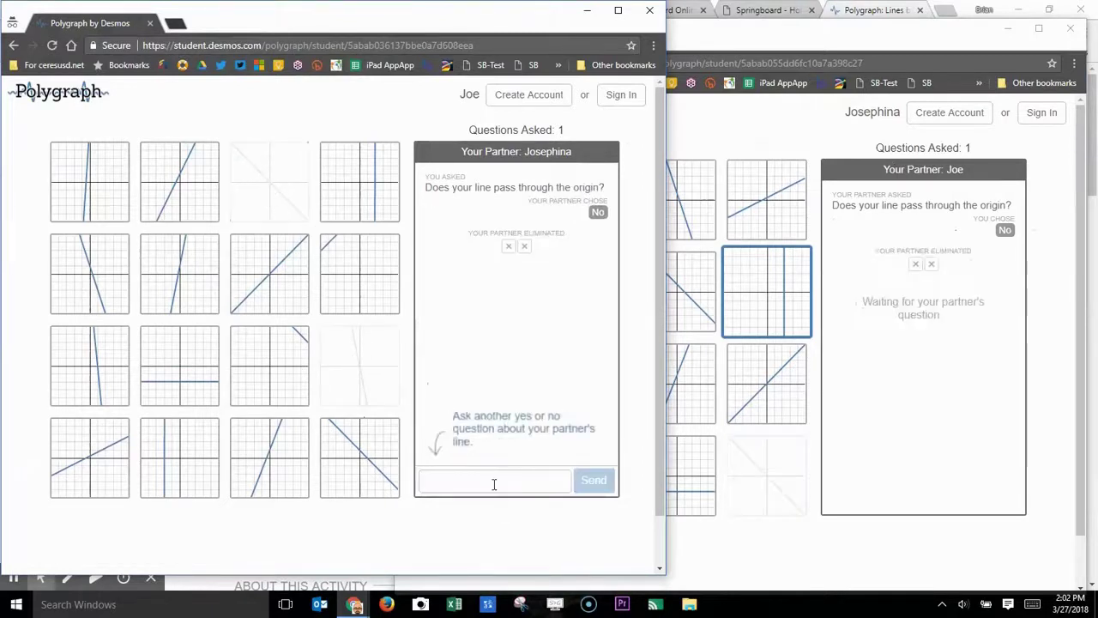
Ask 'Does your line have a positive slope?' and answer No in the partner's window
text(Do)
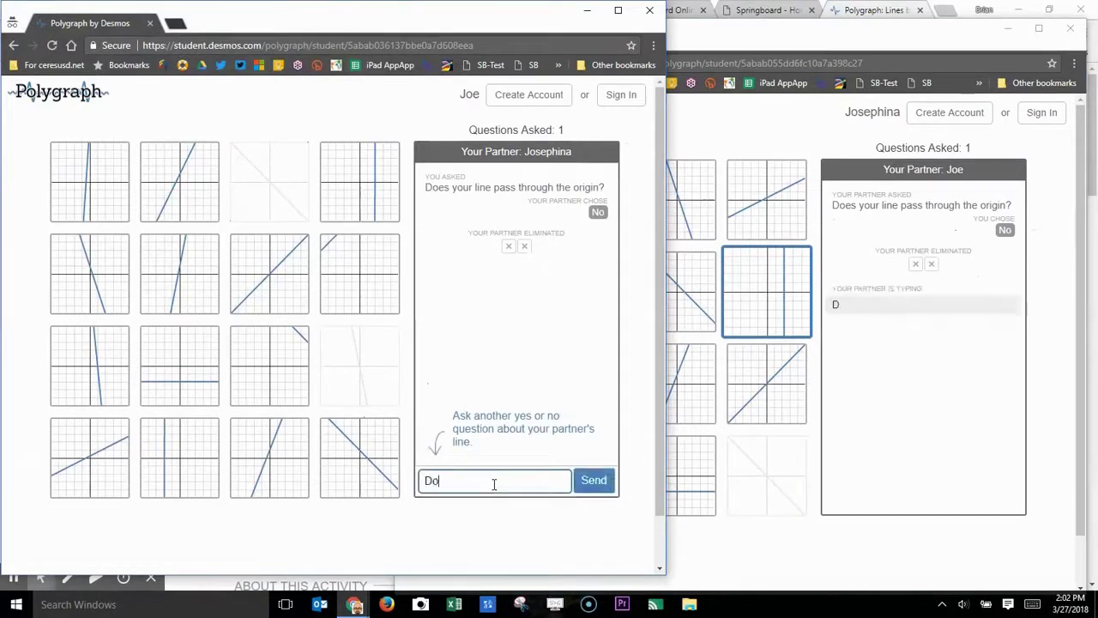
text(es your line hav)
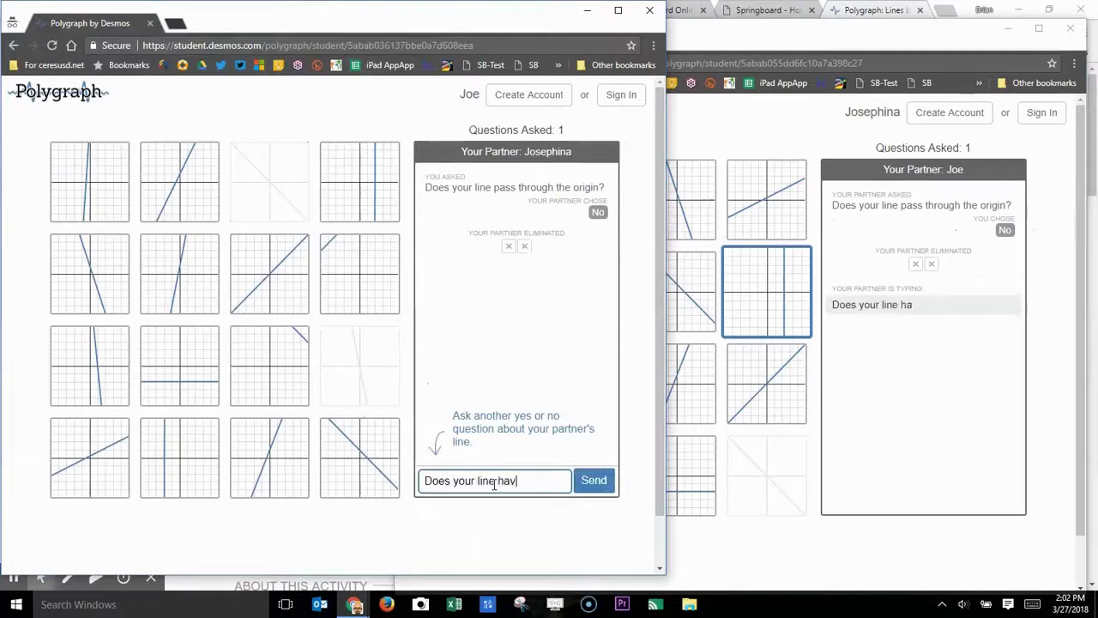
text(e a positive slope?)
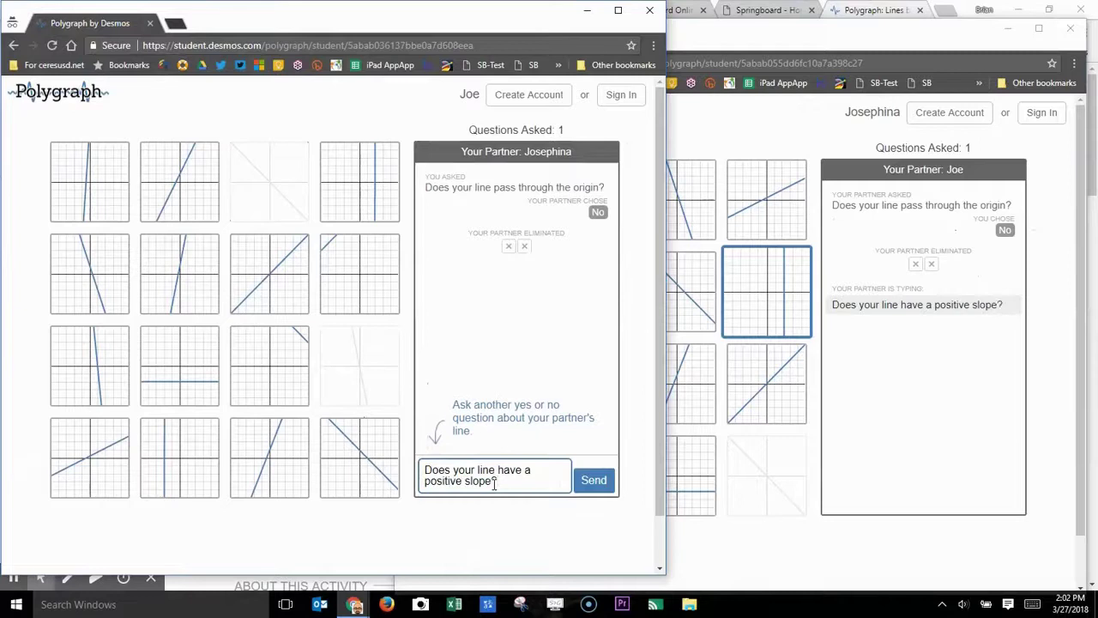
click(593, 481)
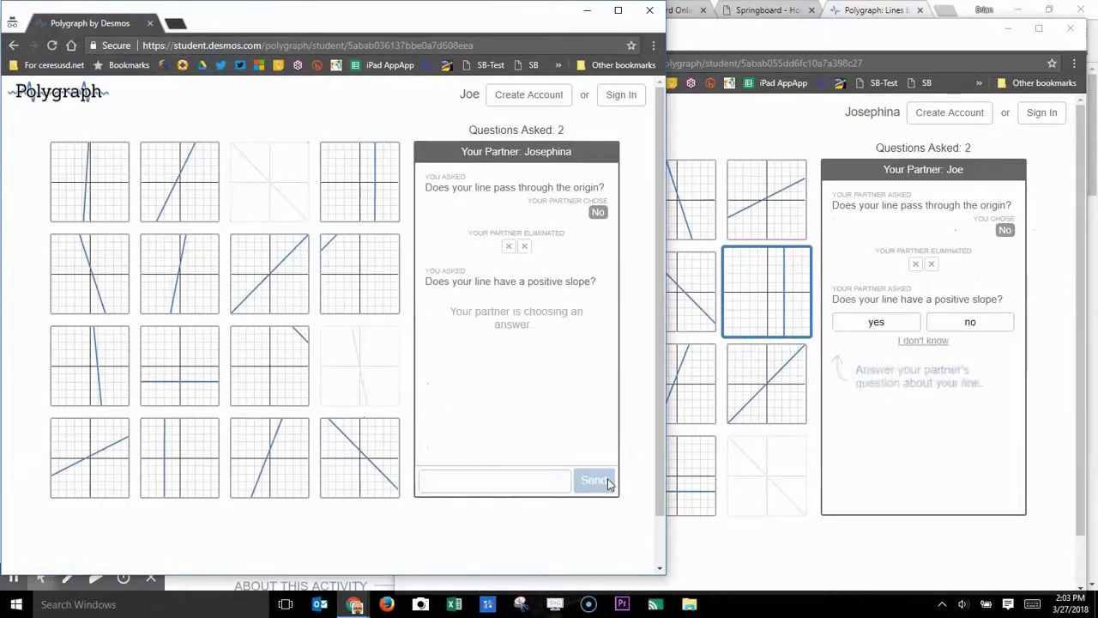
click(935, 393)
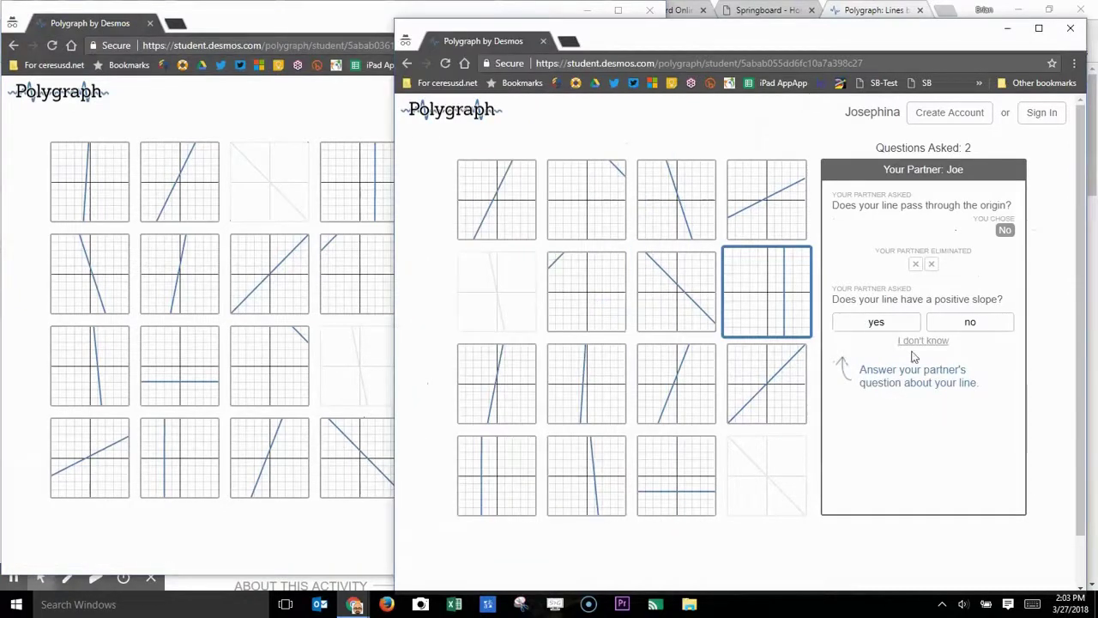
click(969, 321)
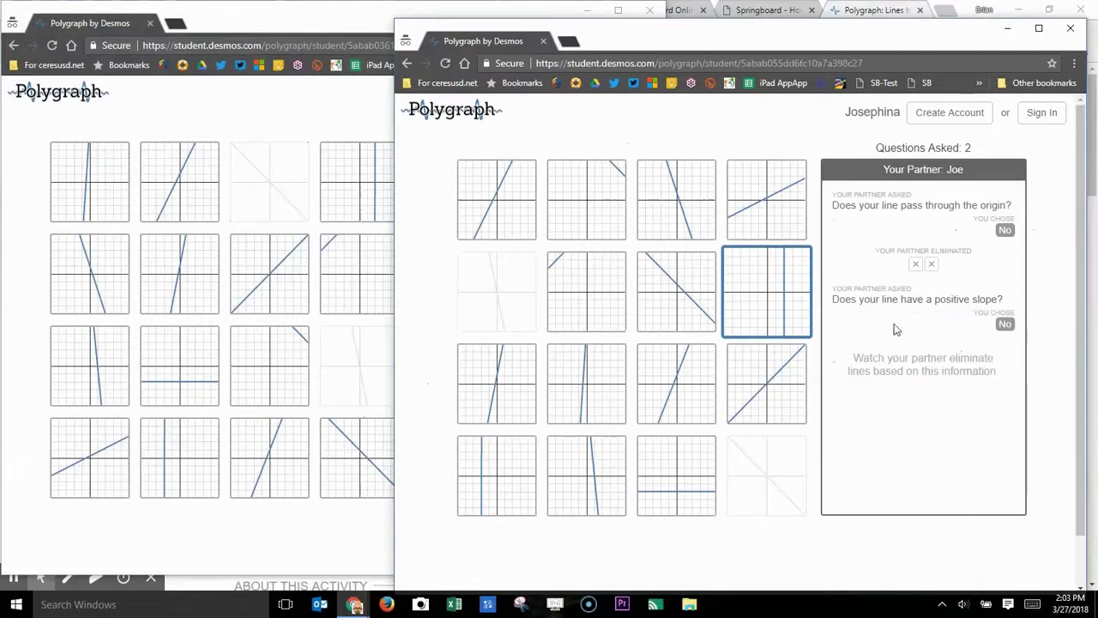
click(244, 121)
Eliminate the seven rising lines in rows 1, 2 and 4
click(196, 179)
click(89, 181)
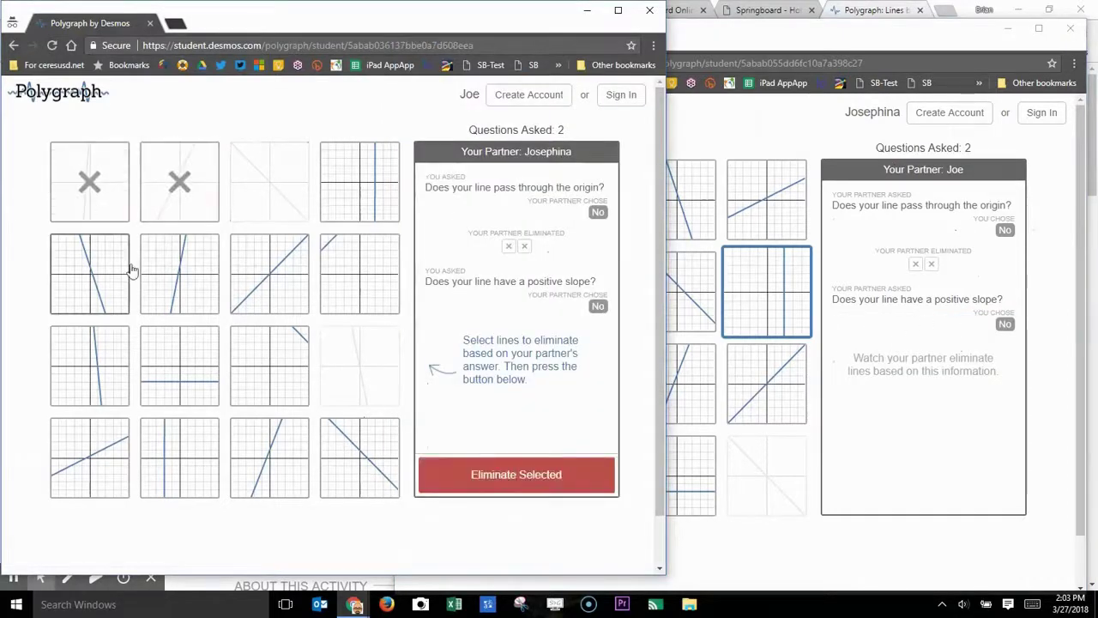
click(180, 288)
click(282, 282)
click(343, 277)
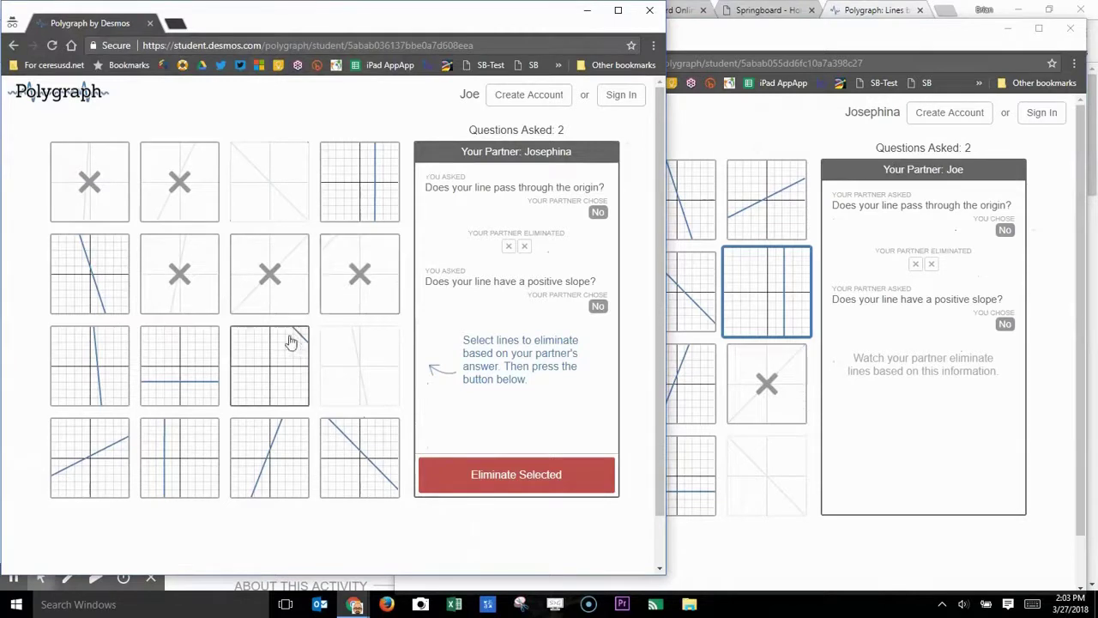
click(110, 453)
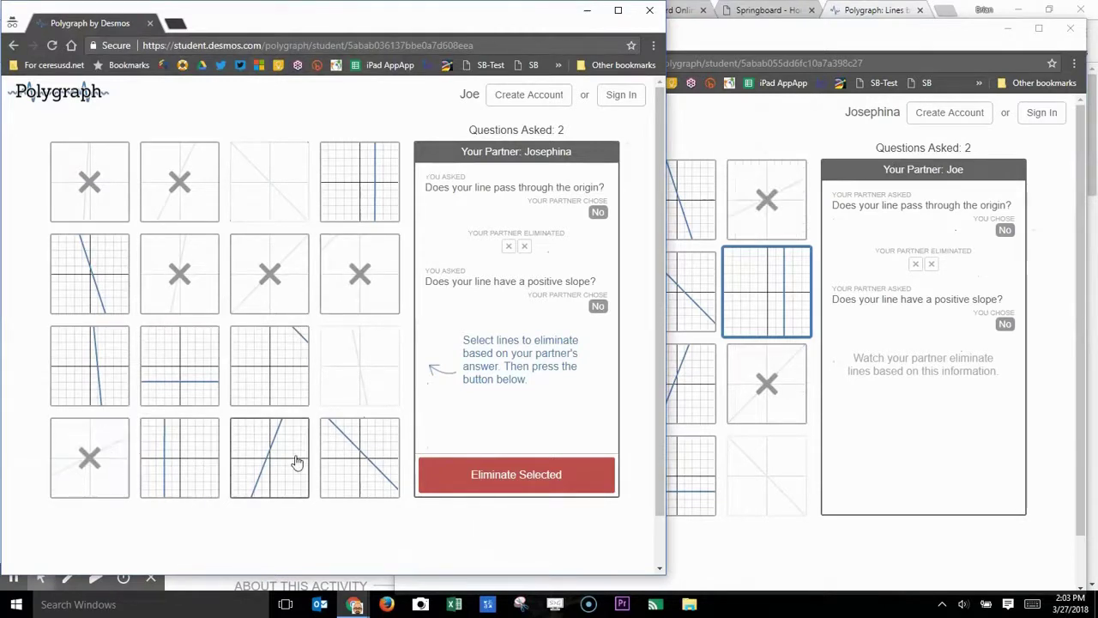
click(293, 457)
click(474, 478)
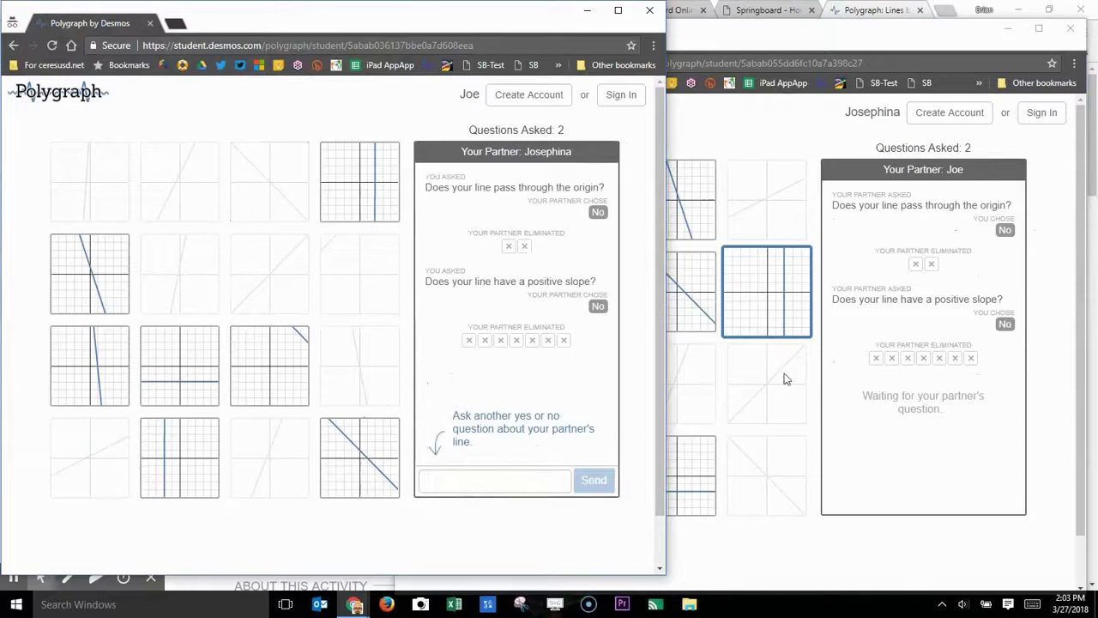
Send the partner the question 'Is your line straight?'
click(504, 478)
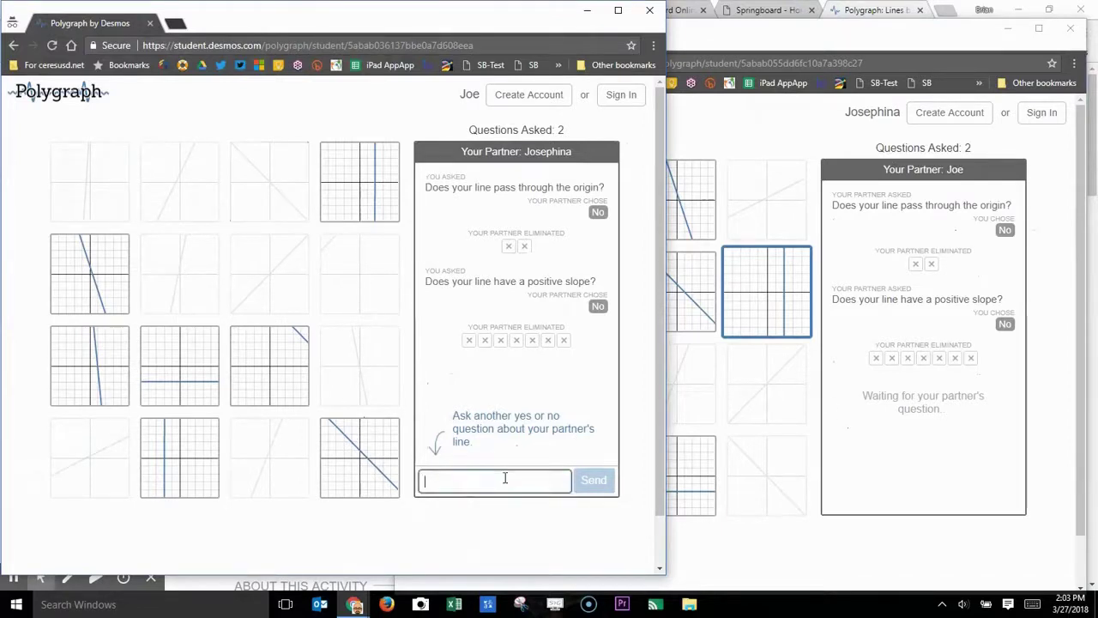
text(Does your)
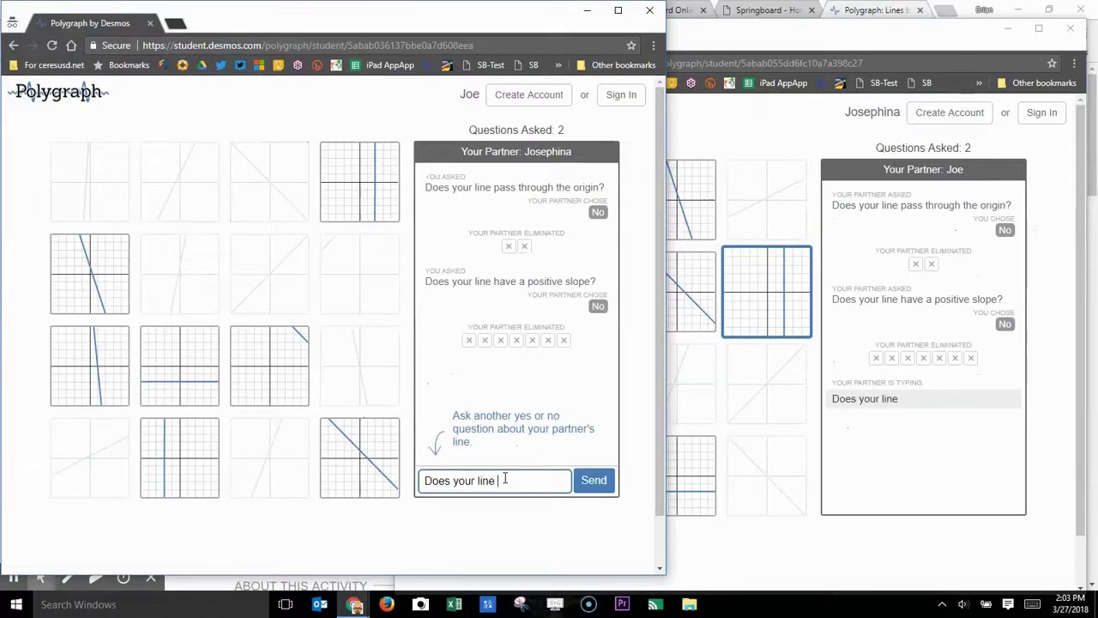
text(lin)
key(BackSpace)
key(BackSpace)
key(BackSpace)
key(BackSpace)
key(BackSpace)
key(BackSpace)
key(BackSpace)
key(BackSpace)
key(BackSpace)
key(BackSpace)
key(BackSpace)
key(BackSpace)
key(BackSpace)
text(Is )
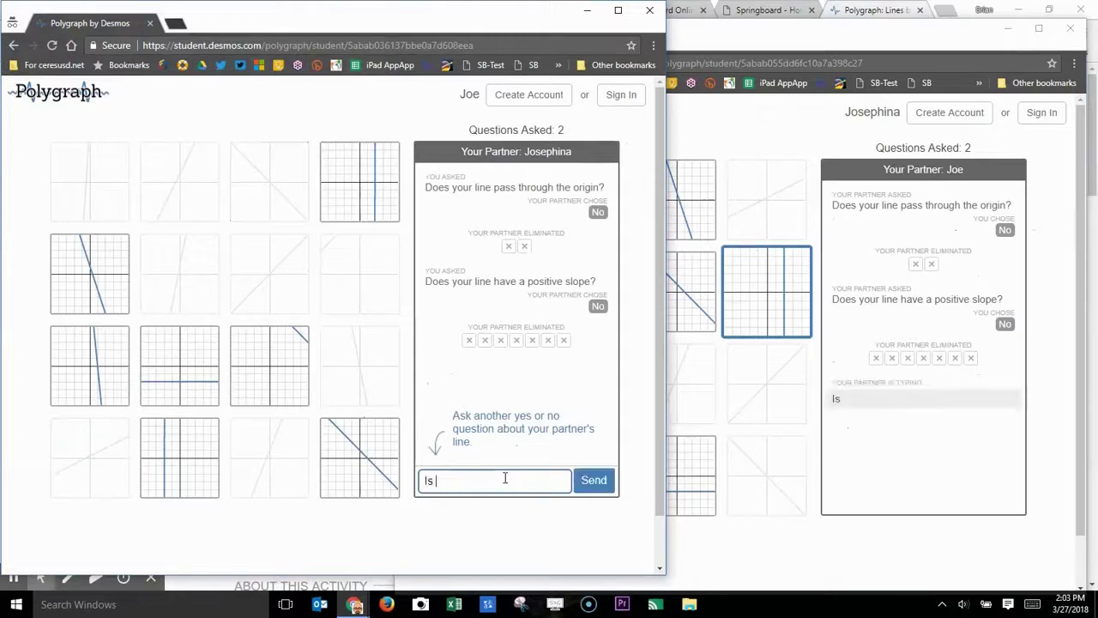
text(your line )
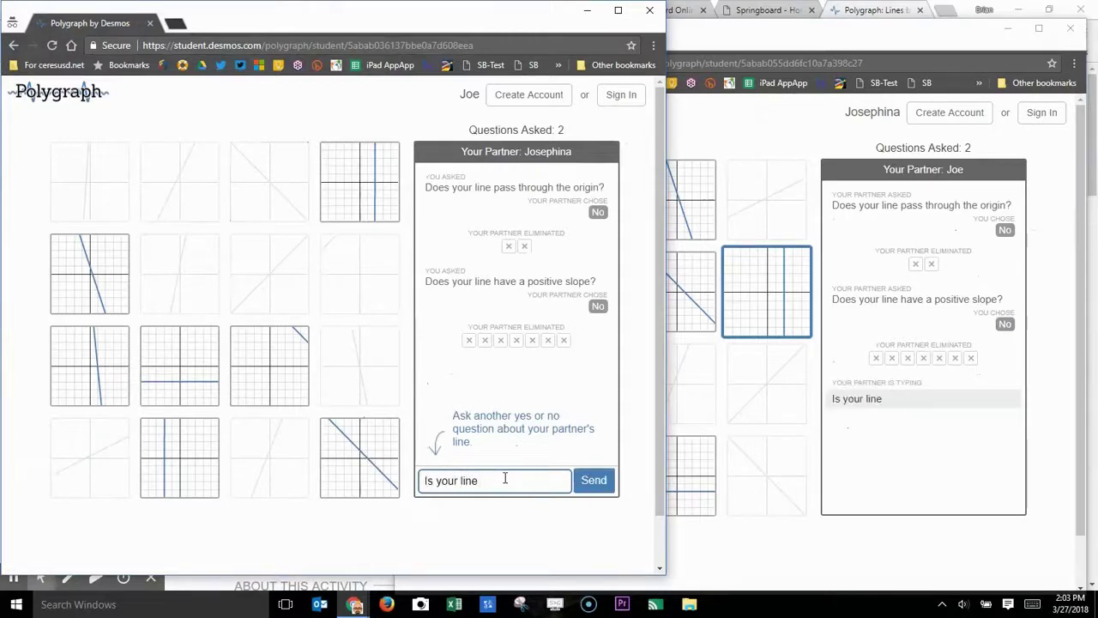
text(straight?)
click(591, 481)
Answer I Don't Know as the picker and go on without eliminating any lines
click(862, 334)
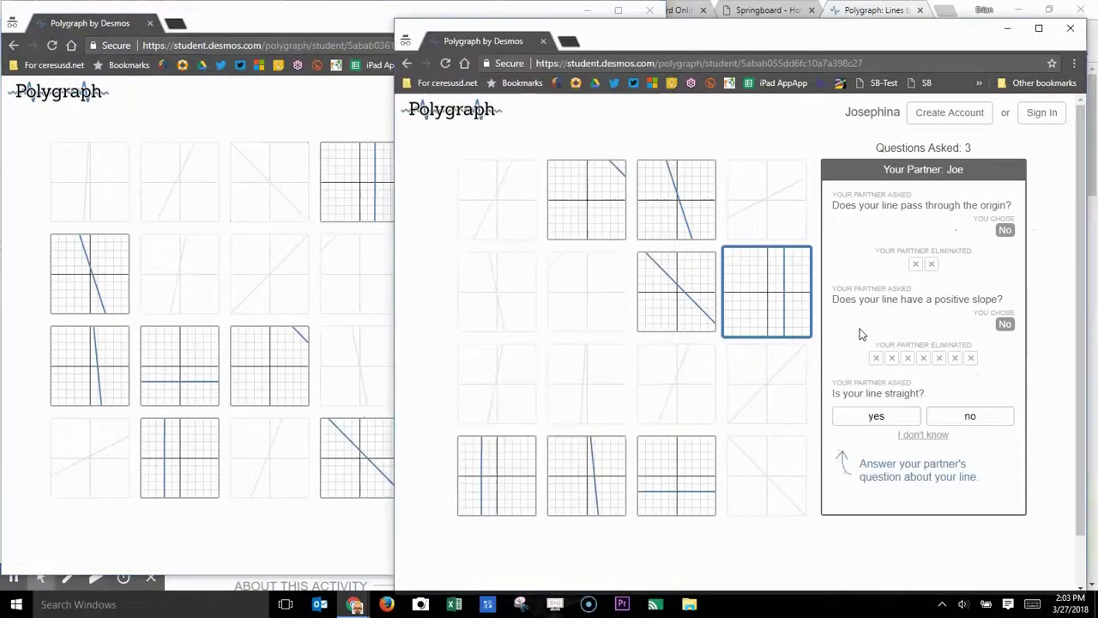
click(917, 439)
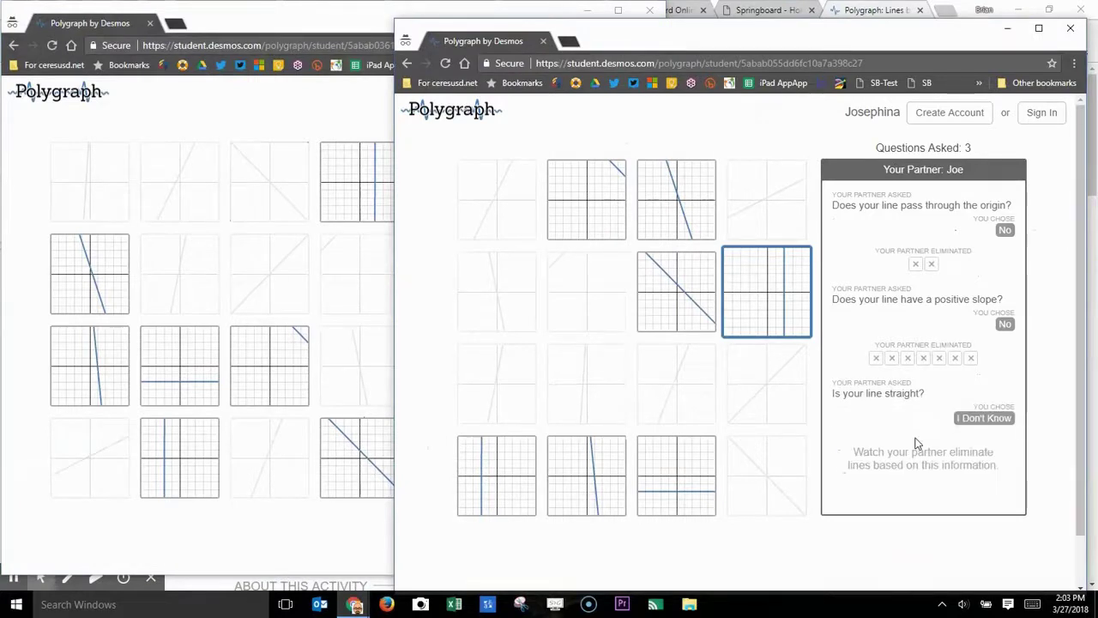
click(317, 113)
click(529, 474)
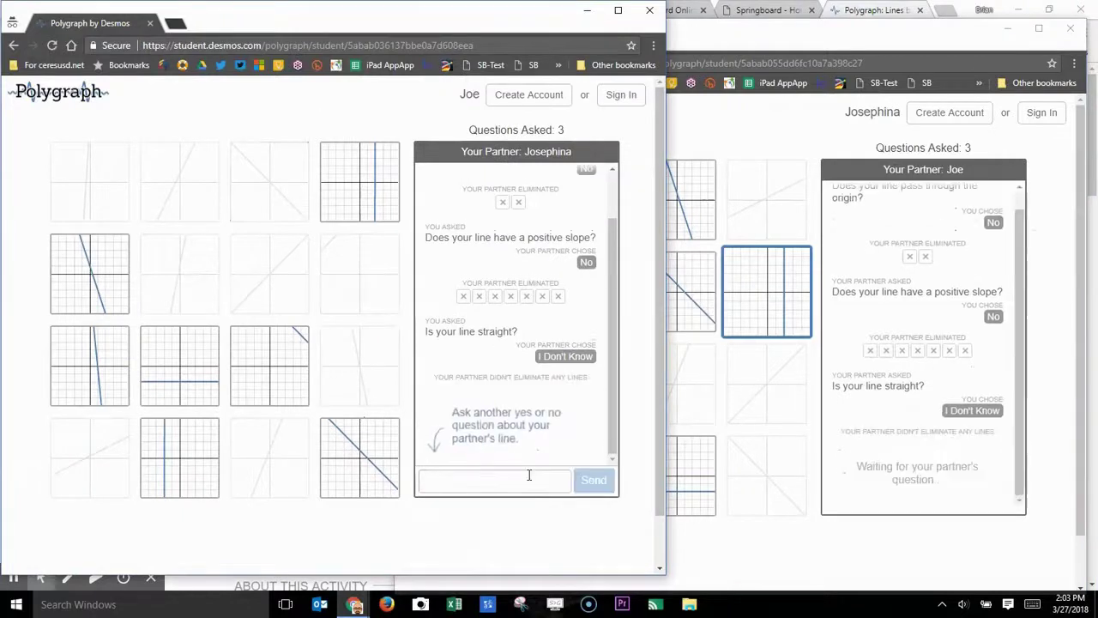
Ask 'Is your line vertical?' and answer Yes in the partner's window
click(492, 482)
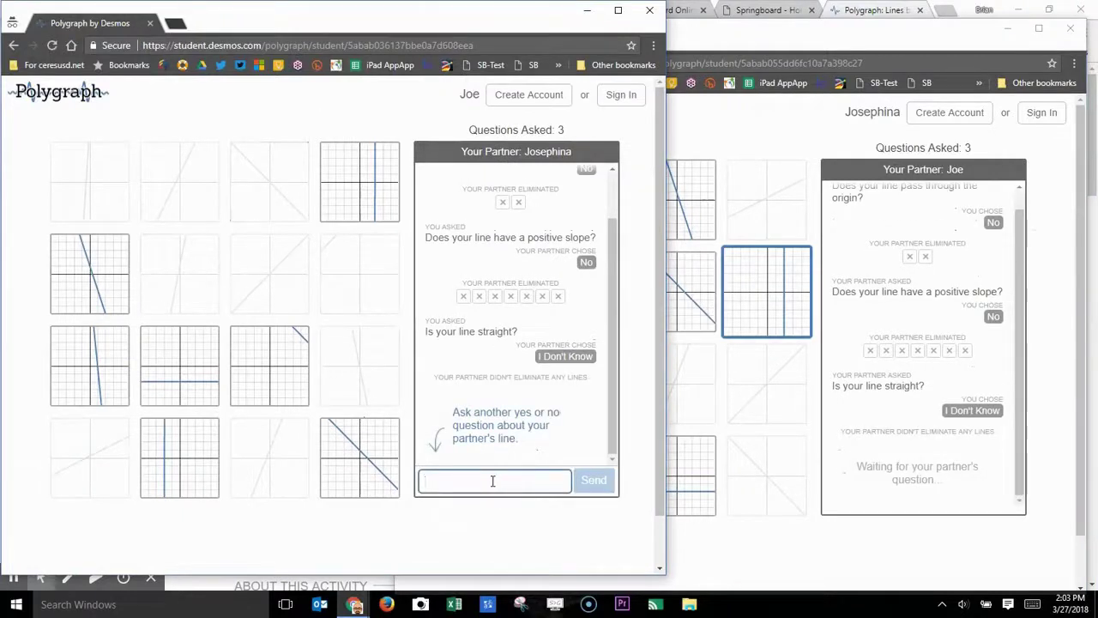
text(Is your line verti)
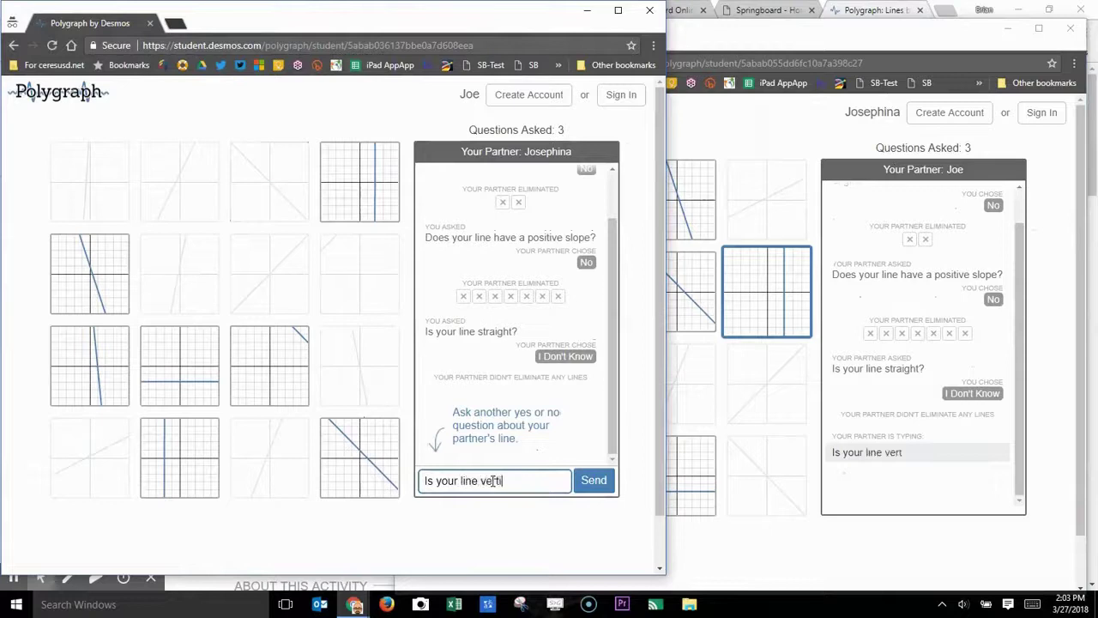
text(cal?)
click(592, 480)
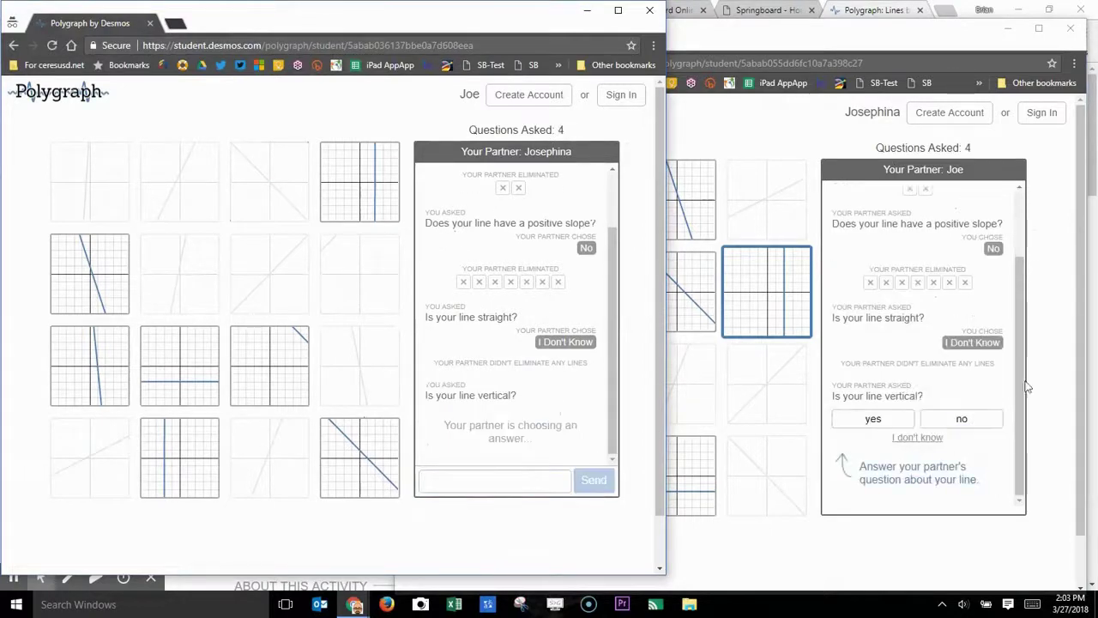
click(888, 434)
click(883, 424)
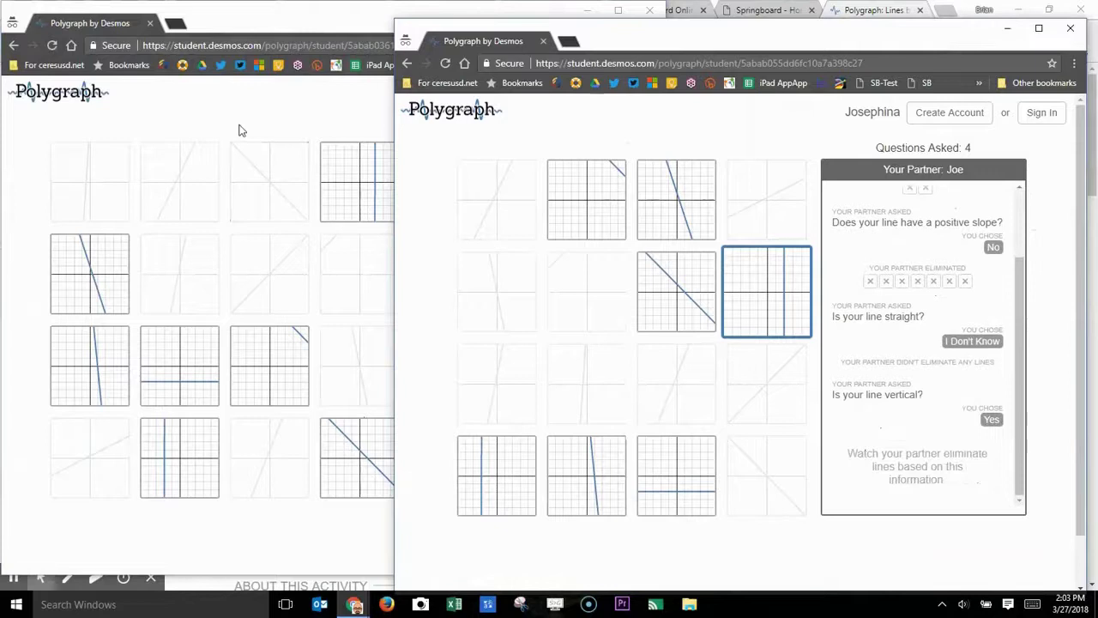
click(240, 129)
Eliminate the five remaining non-vertical lines, including the horizontal one
click(99, 269)
click(86, 380)
click(197, 388)
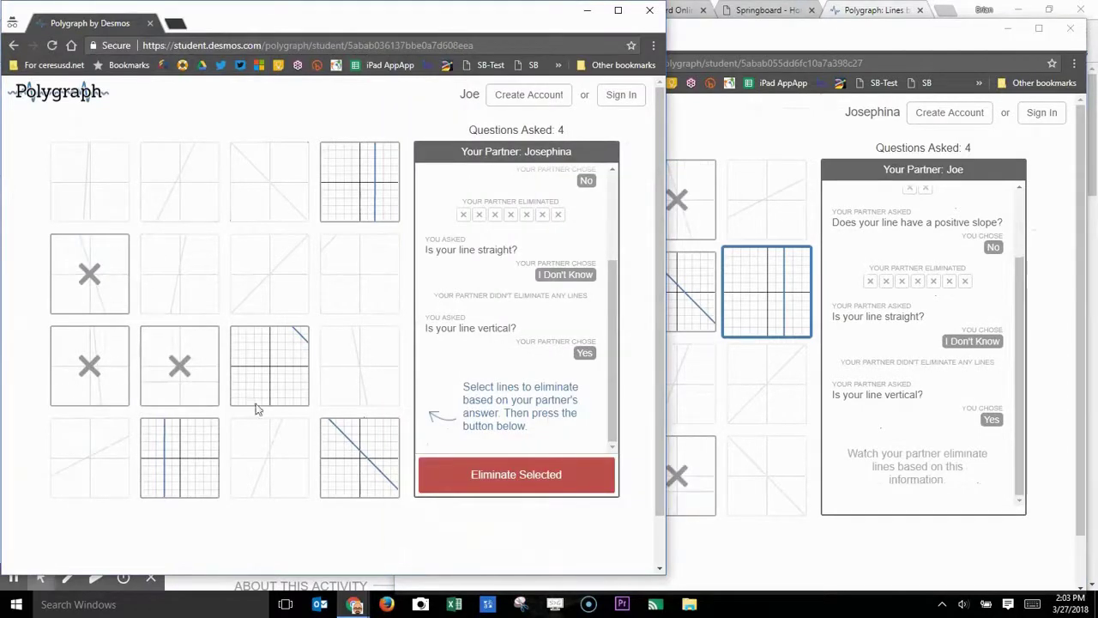
click(273, 382)
click(340, 463)
click(466, 472)
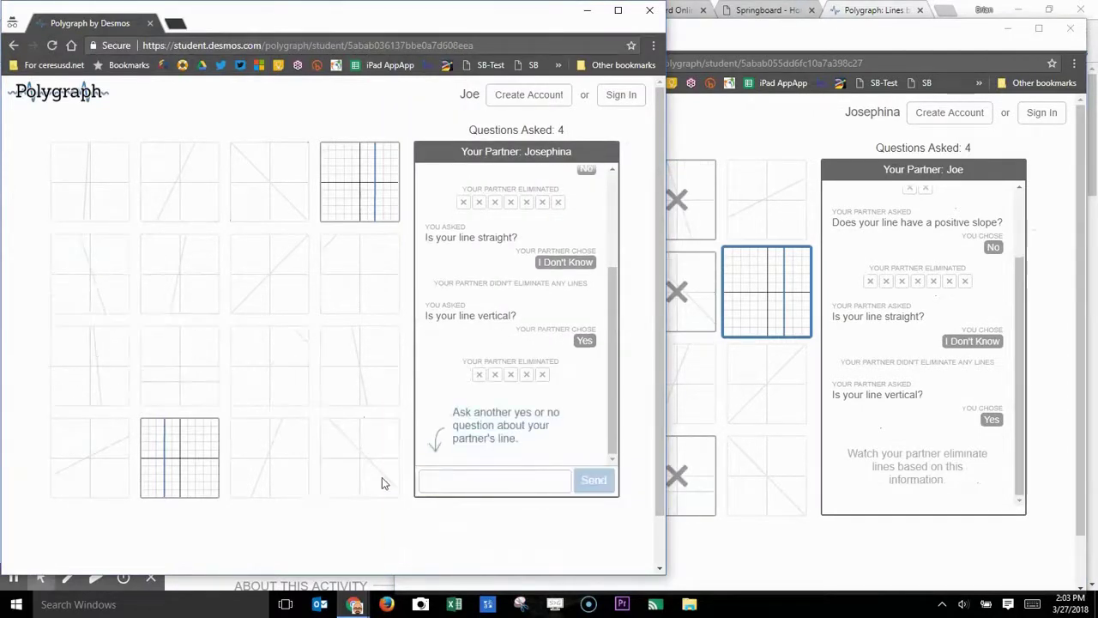
Ask 'Is your line x=2?', answer Yes, and eliminate the other vertical line to win
click(532, 483)
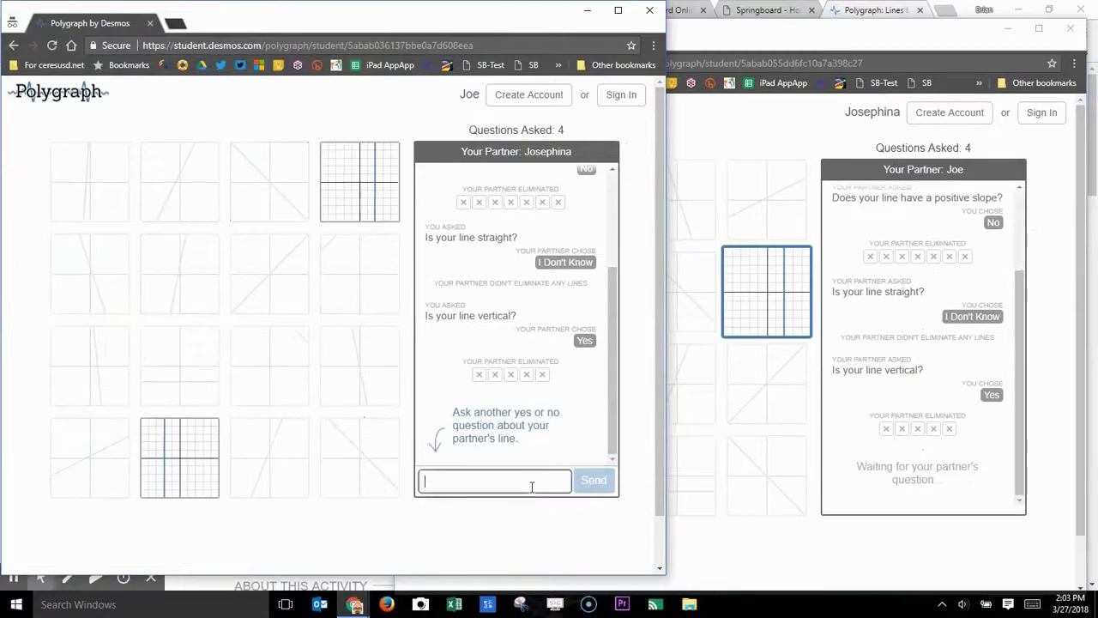
text(Is your lin)
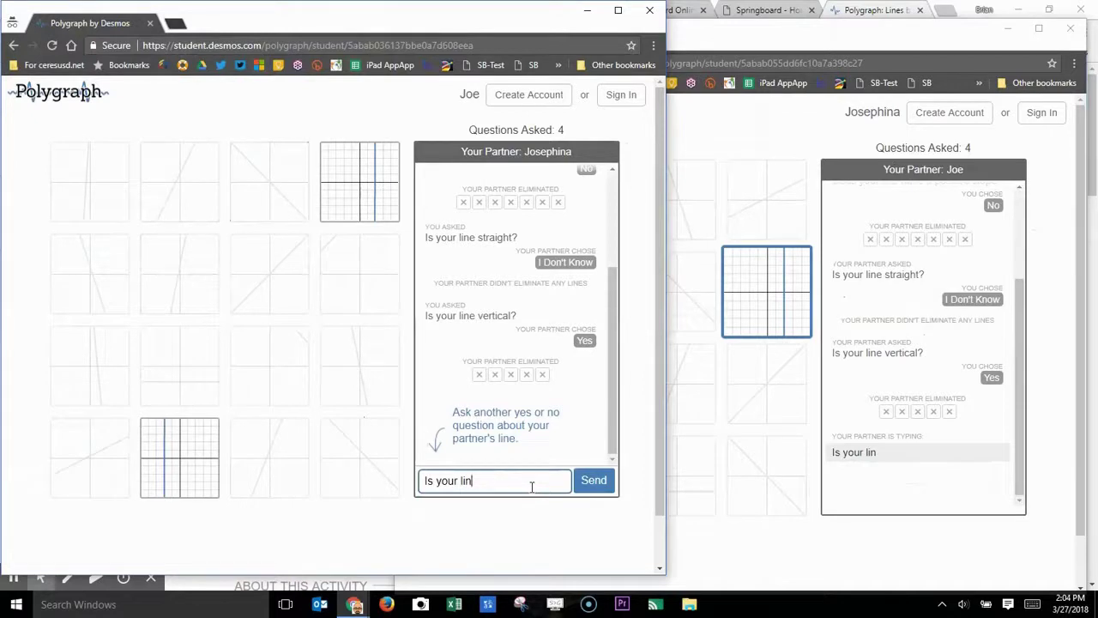
text(e x=2?)
click(589, 480)
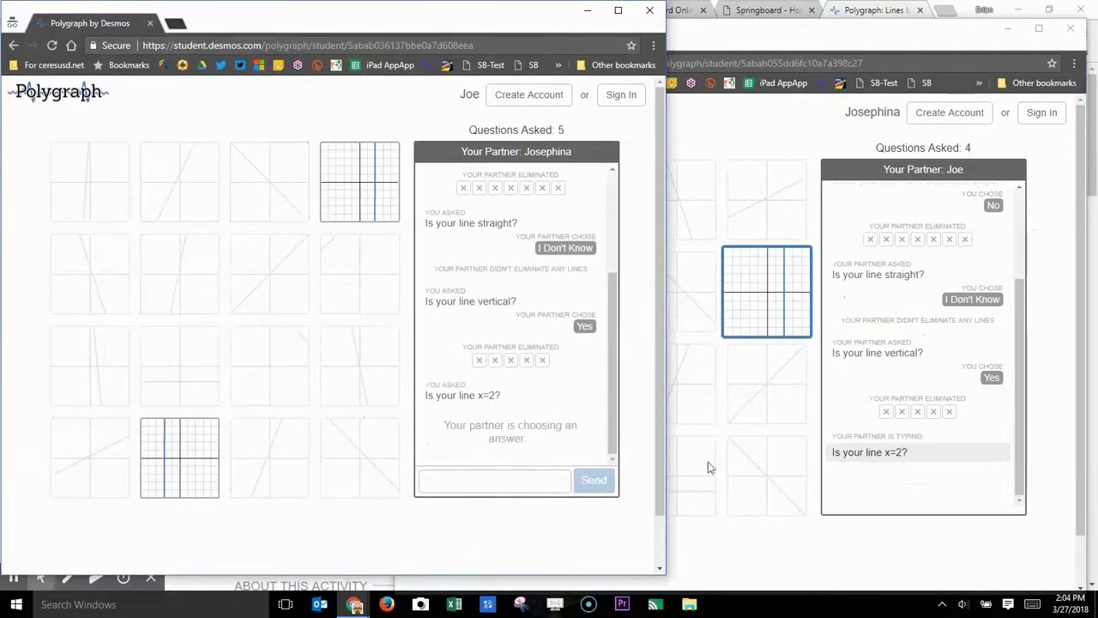
click(888, 536)
click(872, 419)
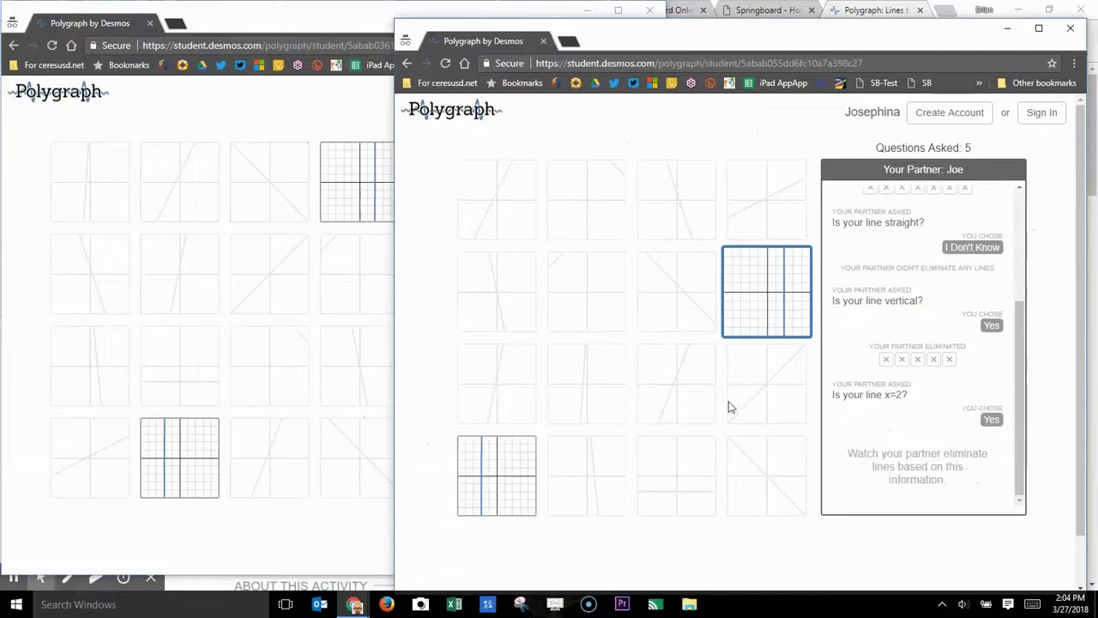
click(338, 341)
click(202, 447)
click(477, 486)
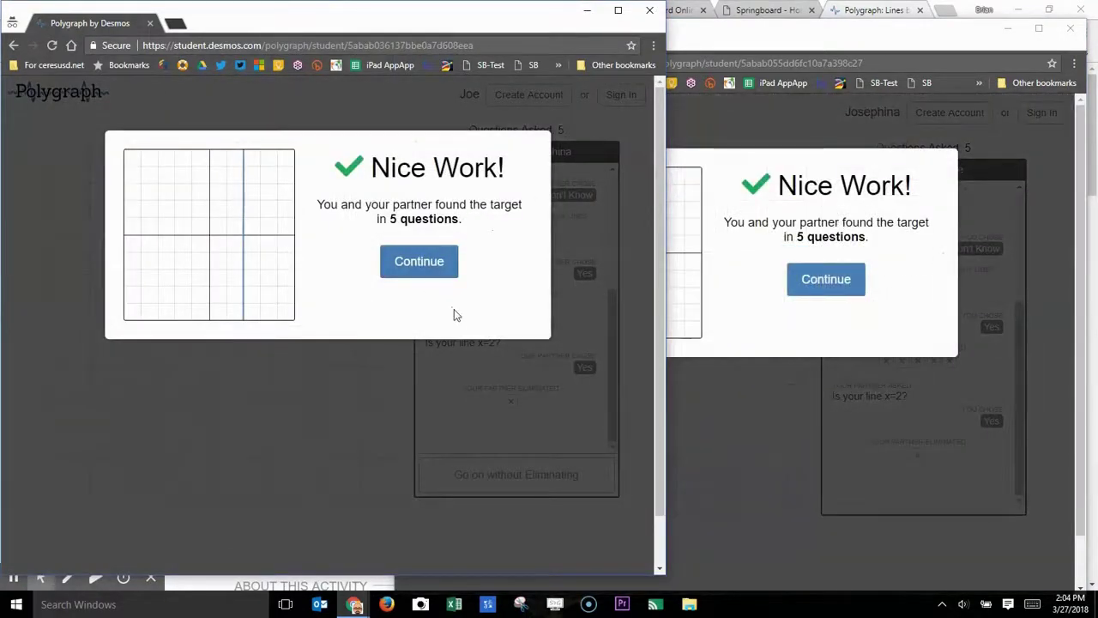
Dismiss both Nice Work! messages, then submit the positive-slope, through-(0,1) and above-origin questions
click(433, 271)
click(842, 290)
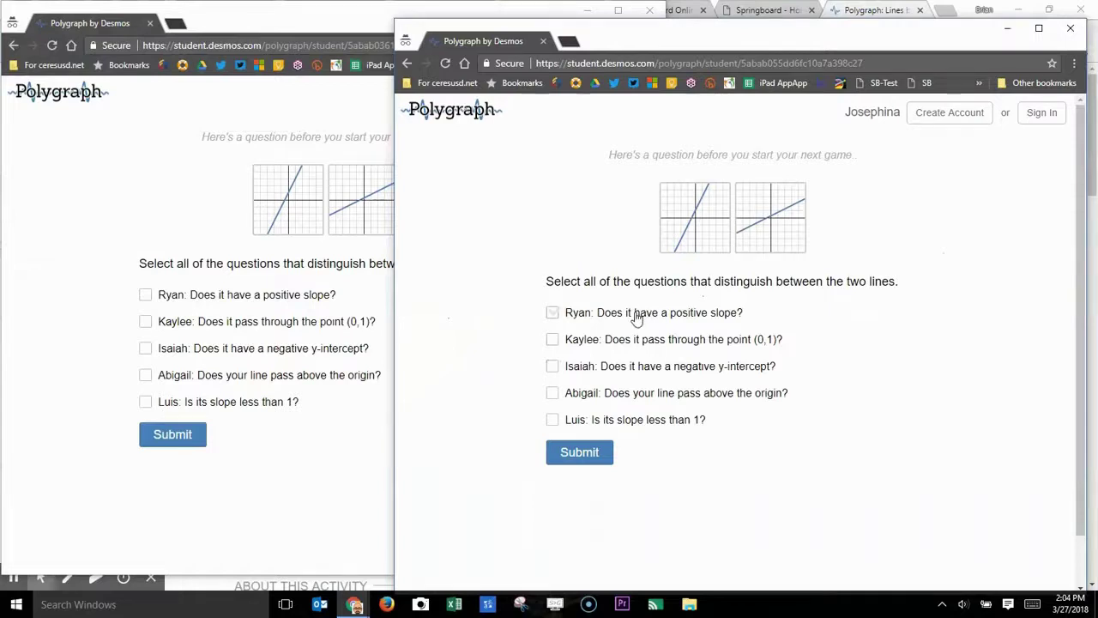
click(554, 314)
click(554, 342)
click(554, 393)
click(574, 456)
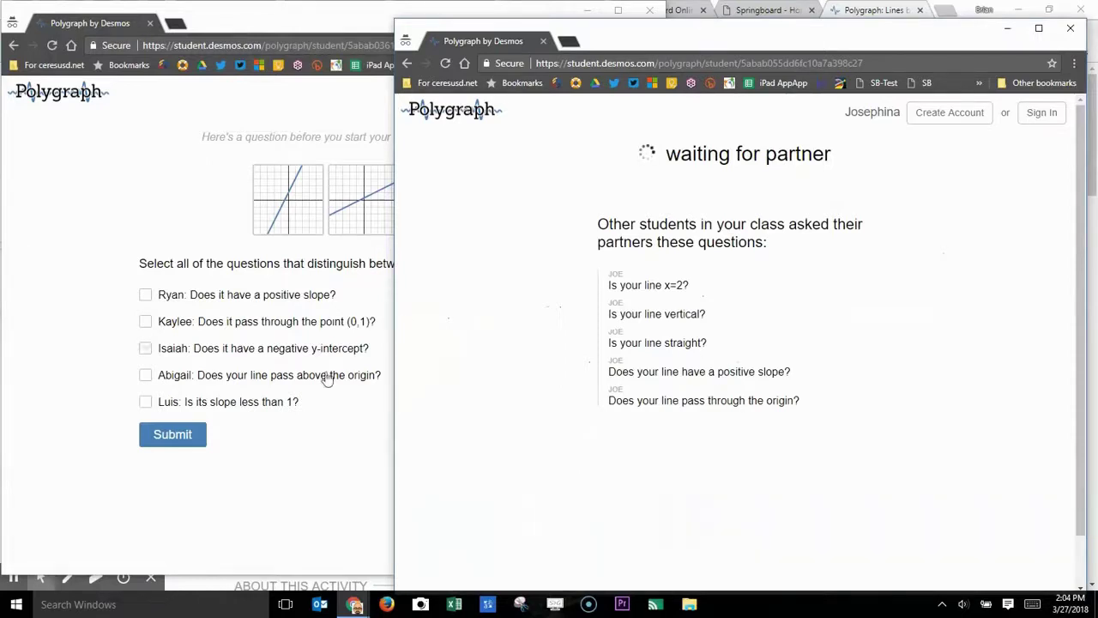
Submit the first player's practice answers so both windows load a fresh 16-line round
click(300, 407)
click(183, 435)
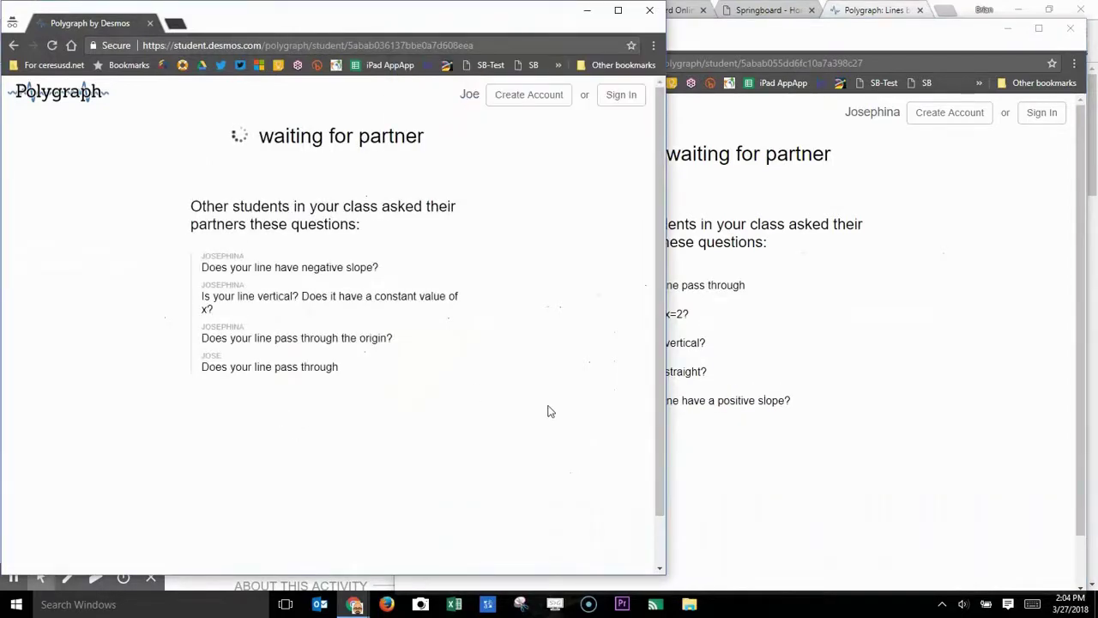
click(973, 458)
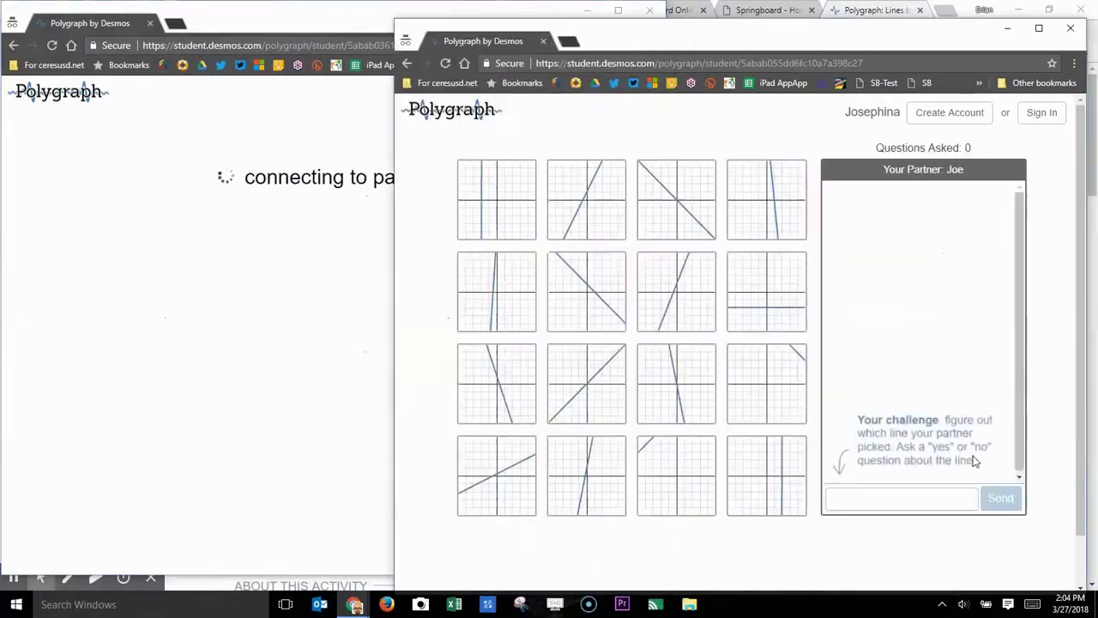
click(314, 412)
key(alt+Tab)
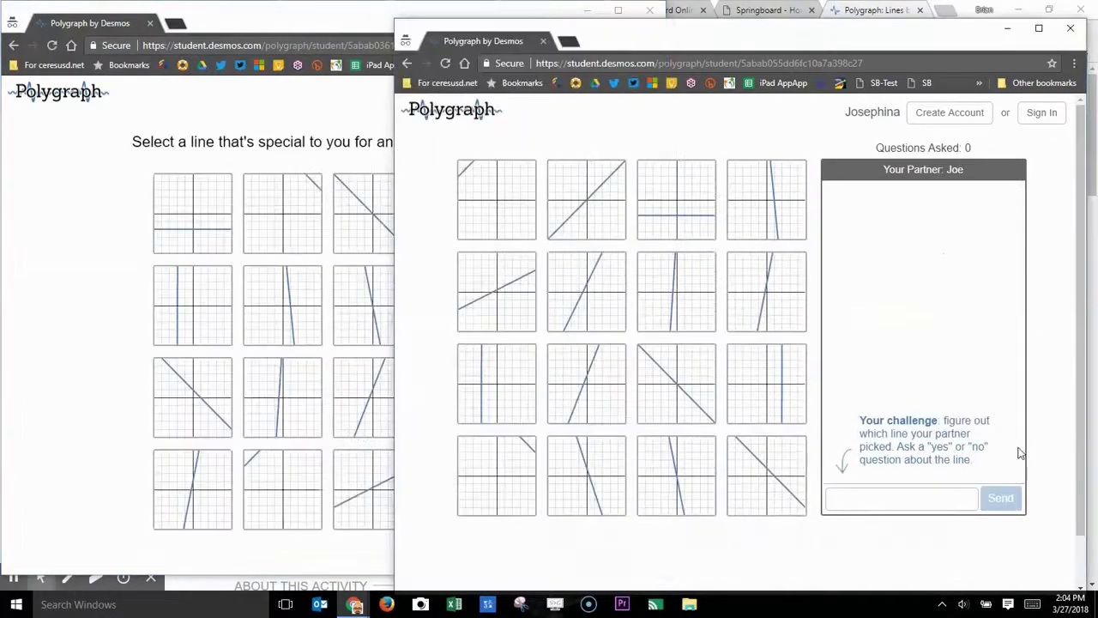